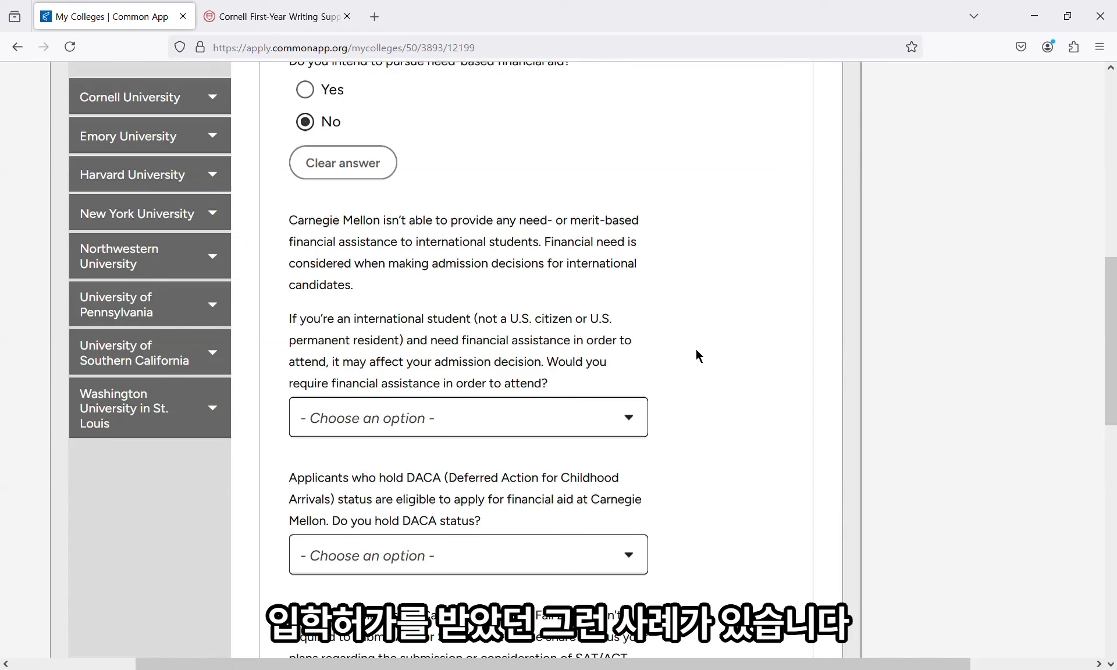
- Answer No to the questions on needing financial assistance as an international student and on holding DACA status
{"action": "left_click", "coordinate": [603, 426]}
{"action": "left_click", "coordinate": [498, 495]}
{"action": "scroll", "coordinate": [708, 425], "scroll_direction": "down", "scroll_amount": 5}
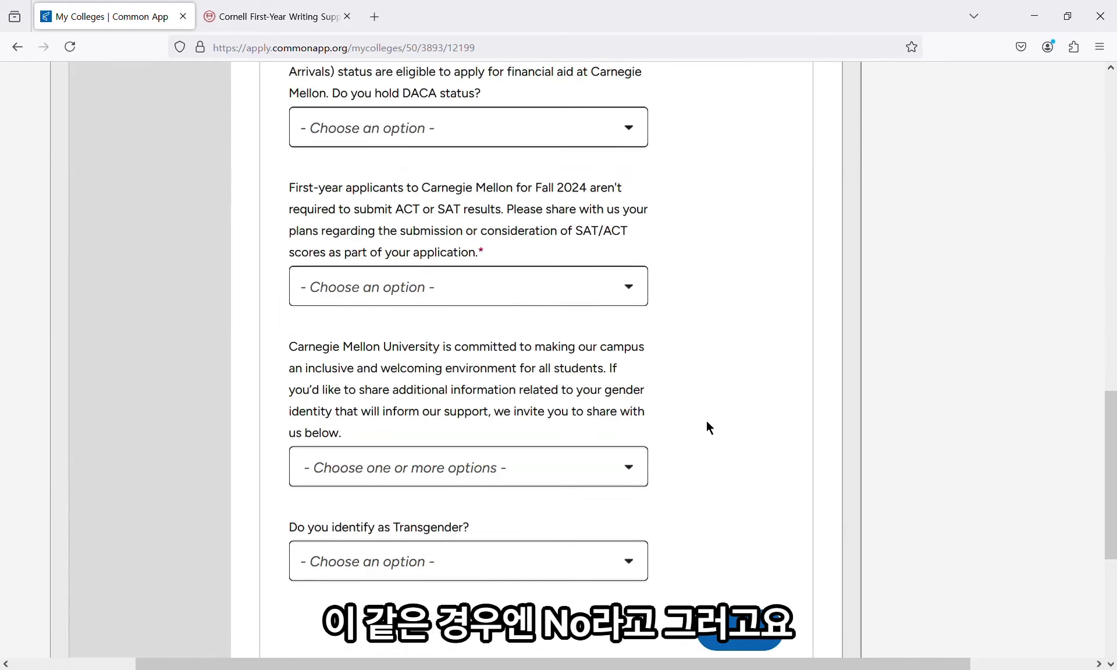
{"action": "left_click", "coordinate": [492, 138]}
{"action": "left_click", "coordinate": [474, 201]}
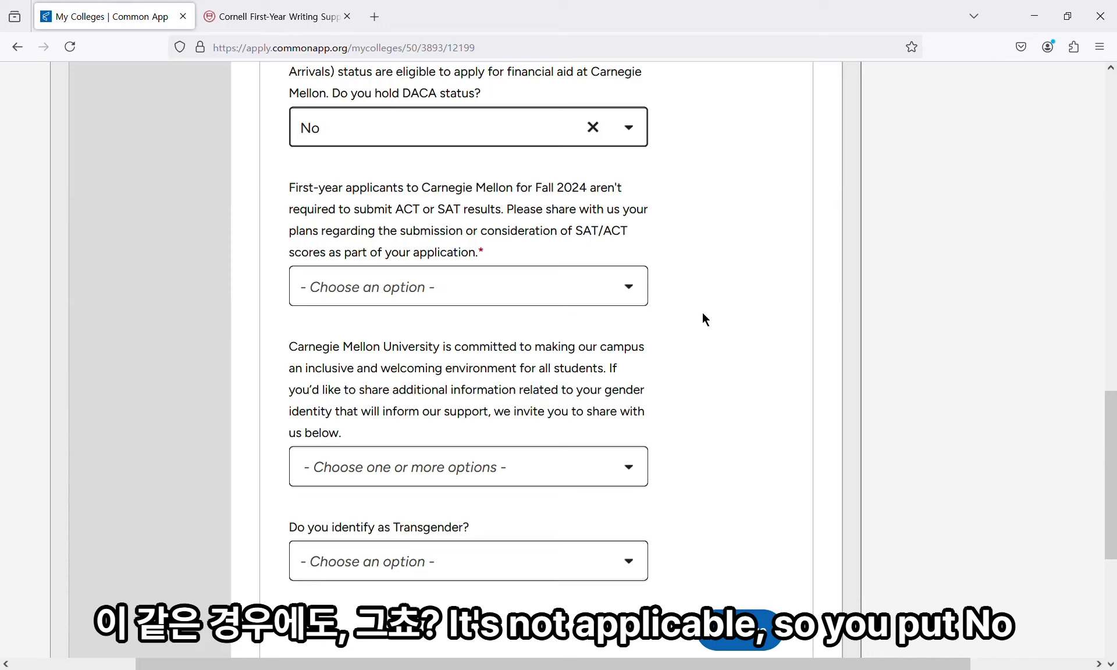
- Choose the "I would like my SAT/ACT score(s)…" submission plan and acknowledge the official score requirement with Yes
{"action": "left_click", "coordinate": [541, 284]}
{"action": "left_click", "coordinate": [495, 337]}
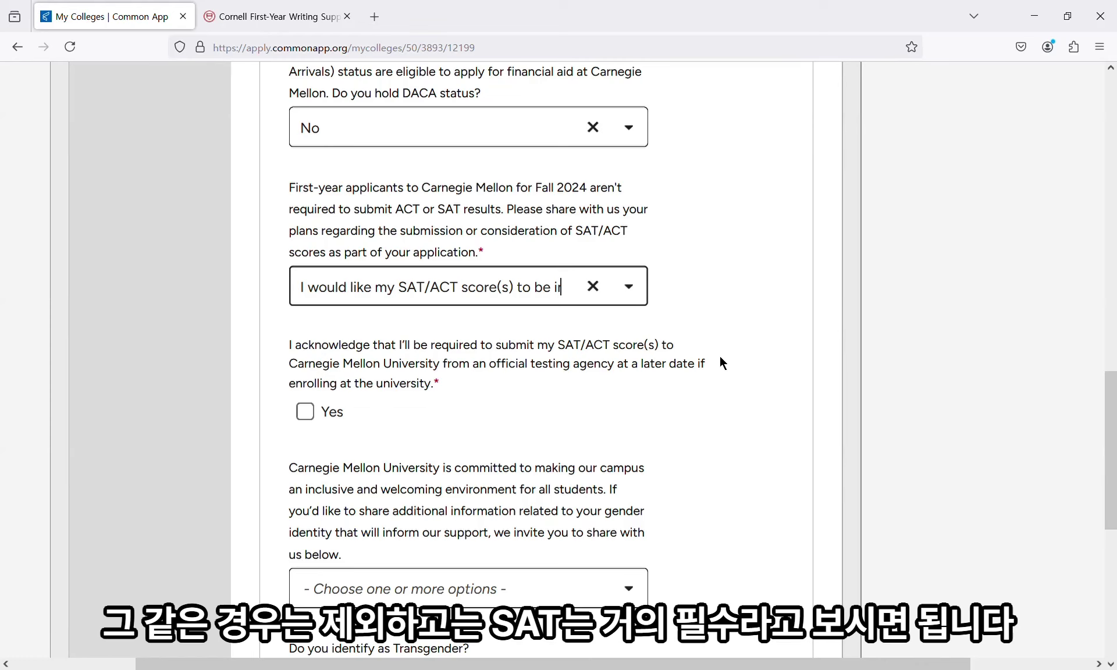
{"action": "left_click", "coordinate": [305, 411]}
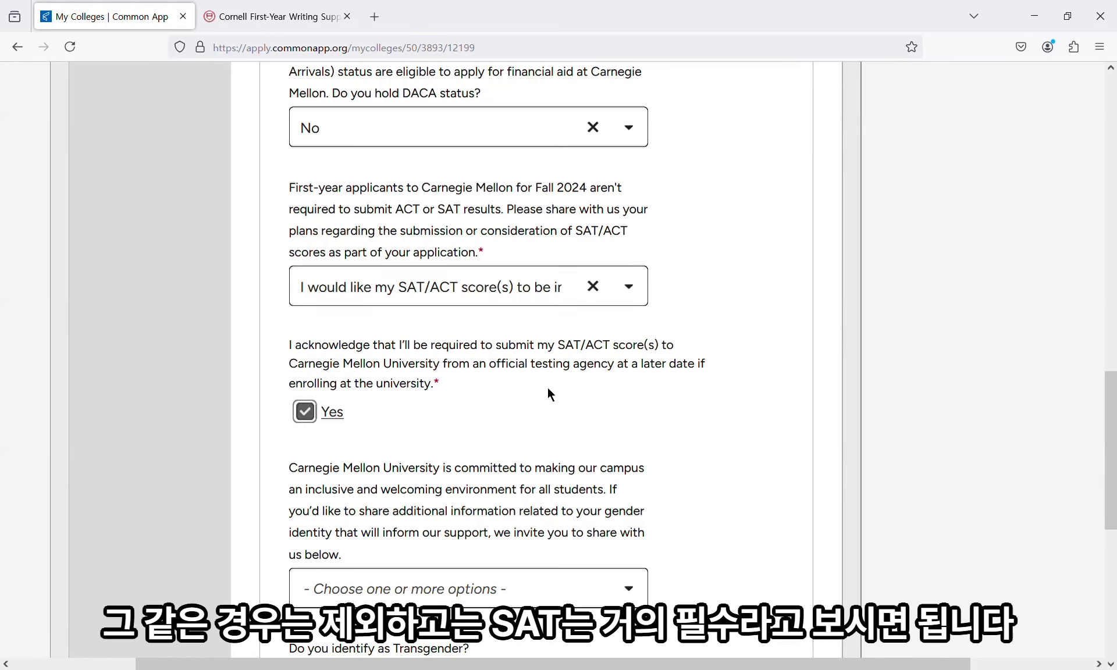
- Review the gender identity options for Carnegie Mellon and choose Male/Man
{"action": "scroll", "coordinate": [552, 389], "scroll_direction": "down", "scroll_amount": 7}
{"action": "scroll", "coordinate": [640, 372], "scroll_direction": "up", "scroll_amount": 6}
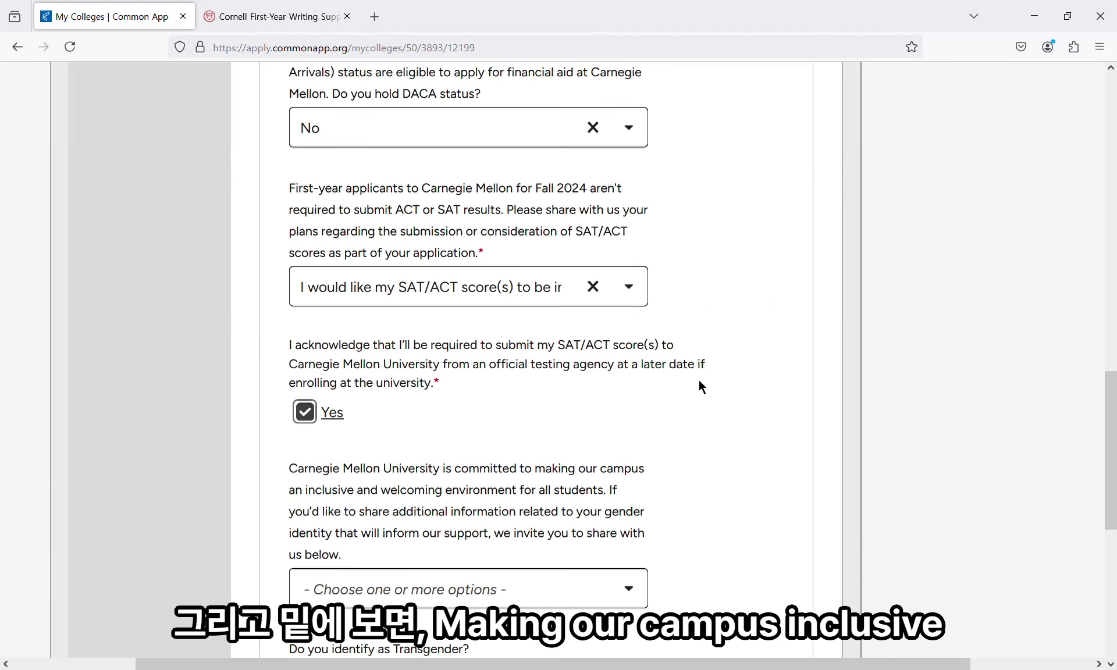
{"action": "scroll", "coordinate": [702, 387], "scroll_direction": "down", "scroll_amount": 2}
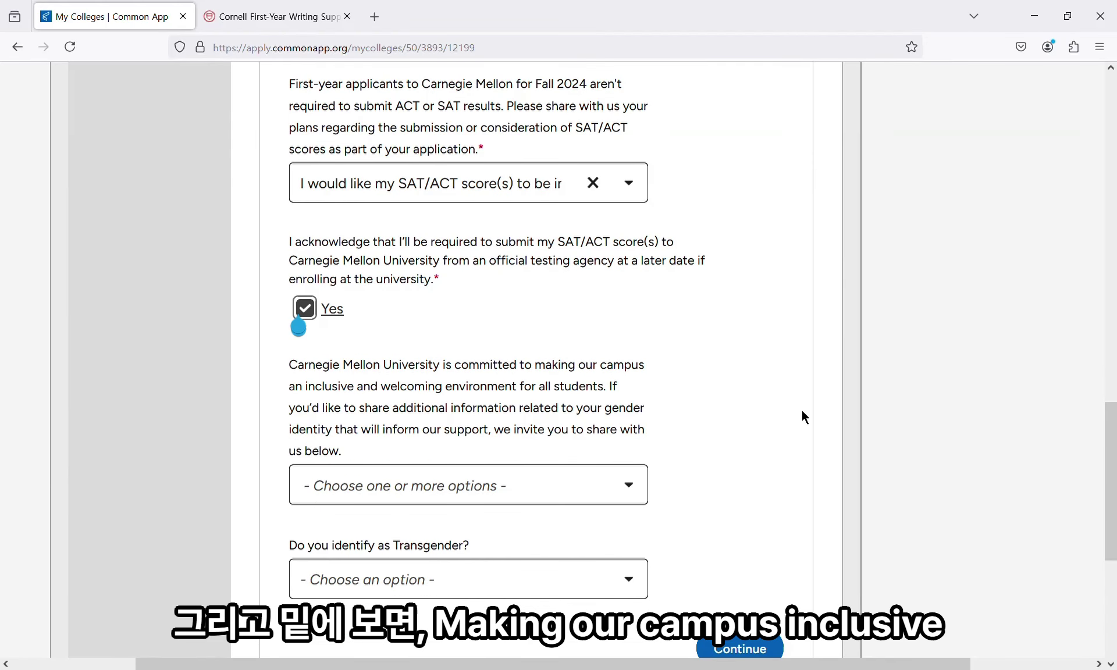
{"action": "left_click", "coordinate": [539, 493]}
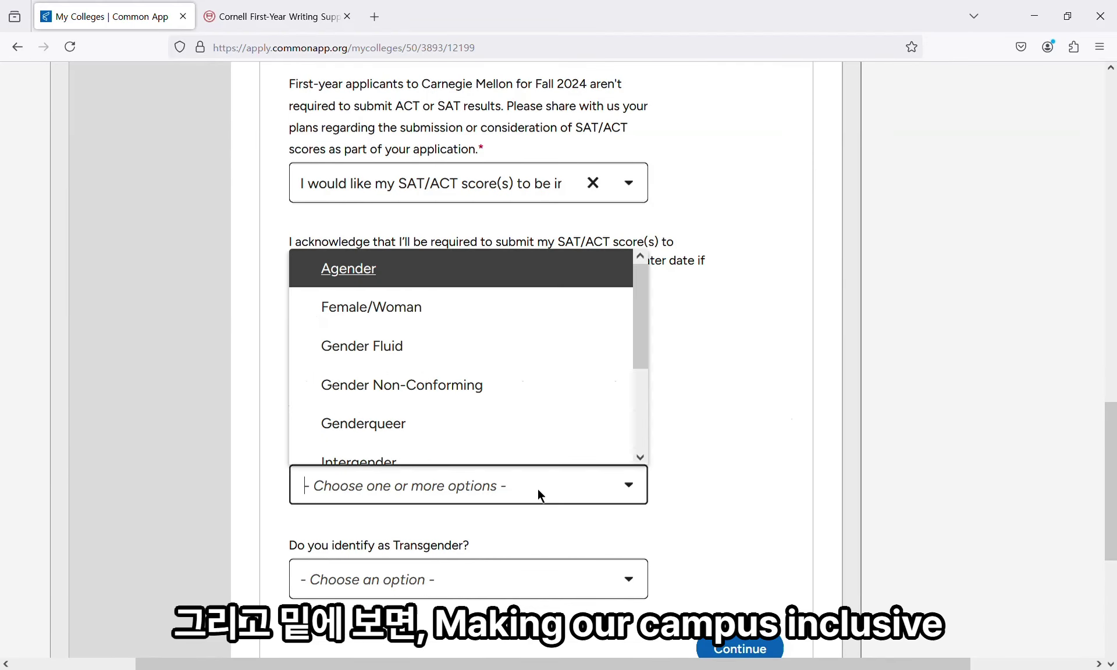
{"action": "scroll", "coordinate": [537, 400], "scroll_direction": "down", "scroll_amount": 2}
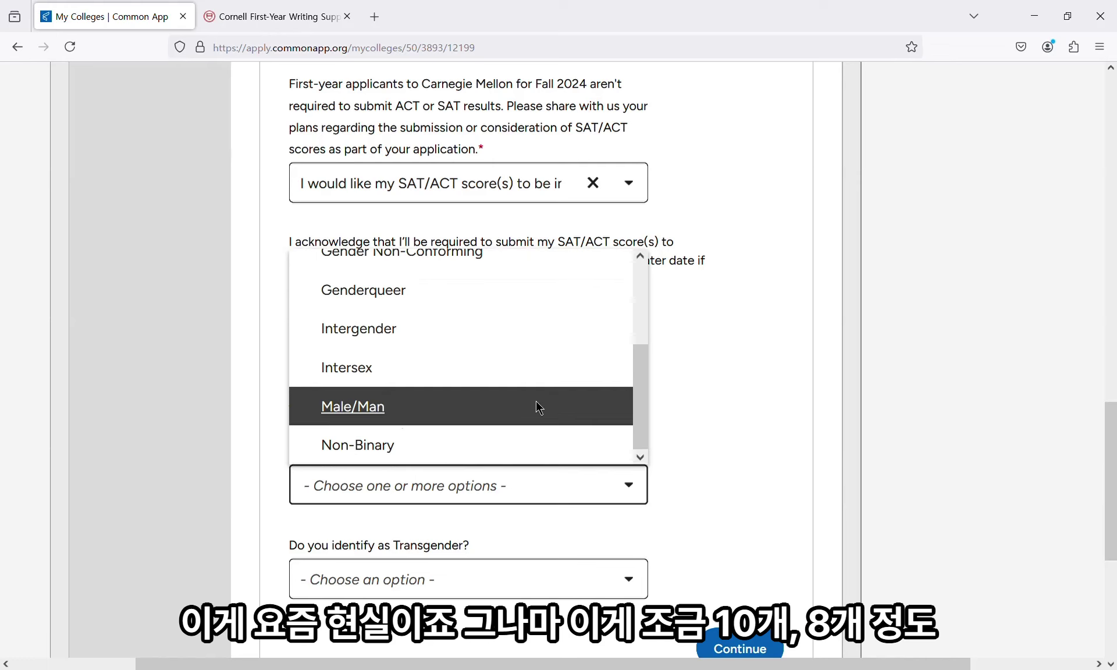
{"action": "scroll", "coordinate": [536, 400], "scroll_direction": "up", "scroll_amount": 2}
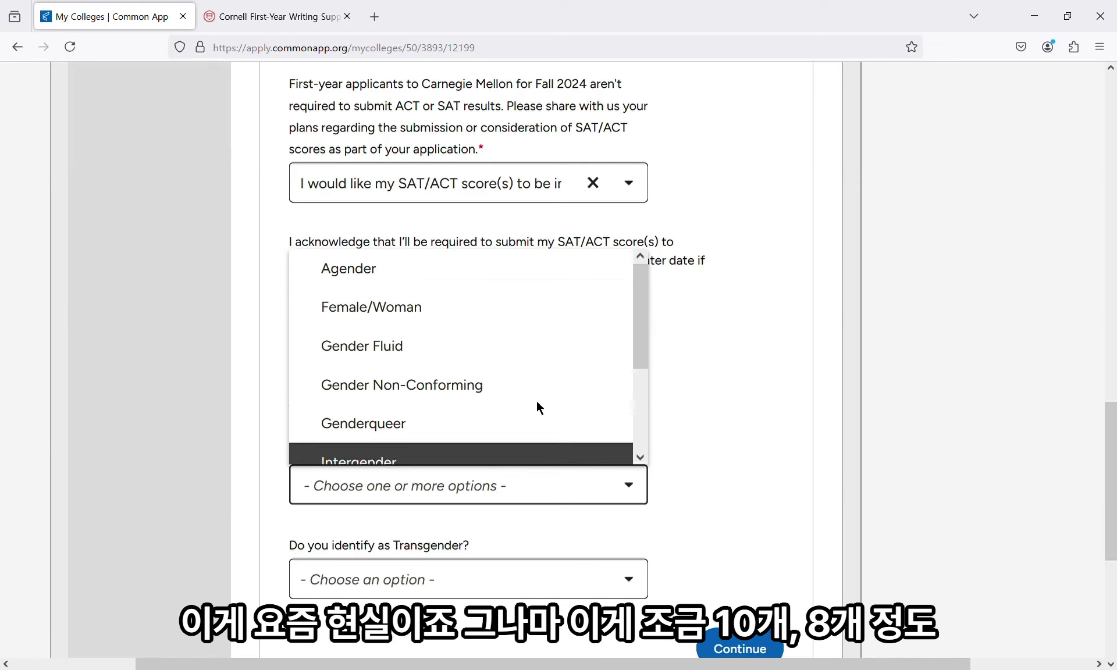
{"action": "scroll", "coordinate": [584, 354], "scroll_direction": "down", "scroll_amount": 2}
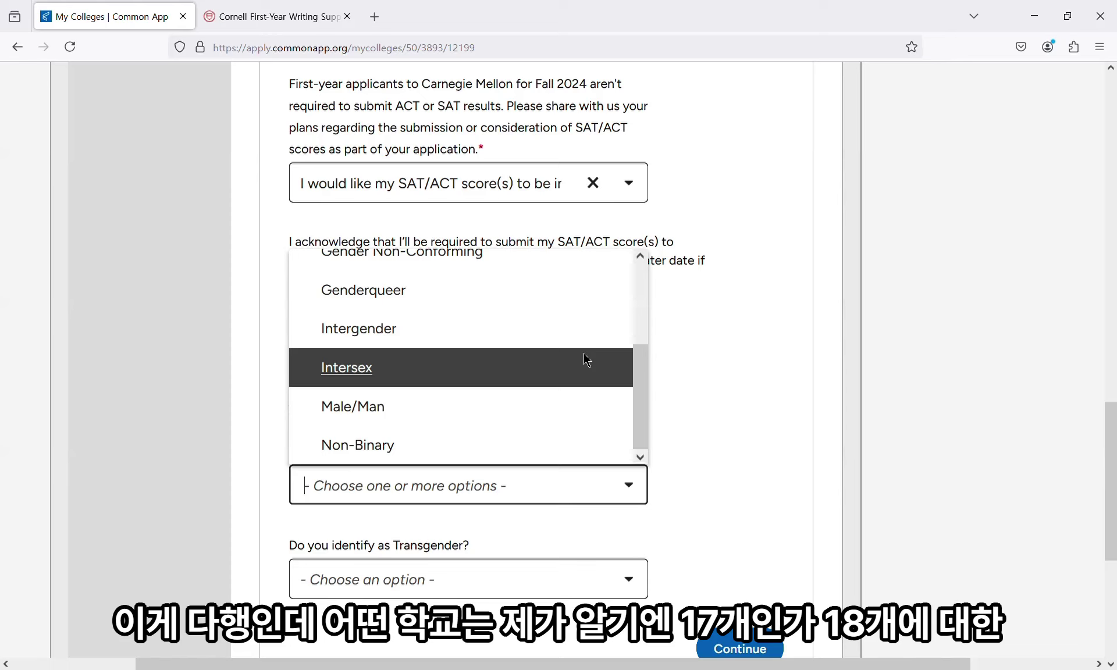
{"action": "scroll", "coordinate": [585, 355], "scroll_direction": "up", "scroll_amount": 2}
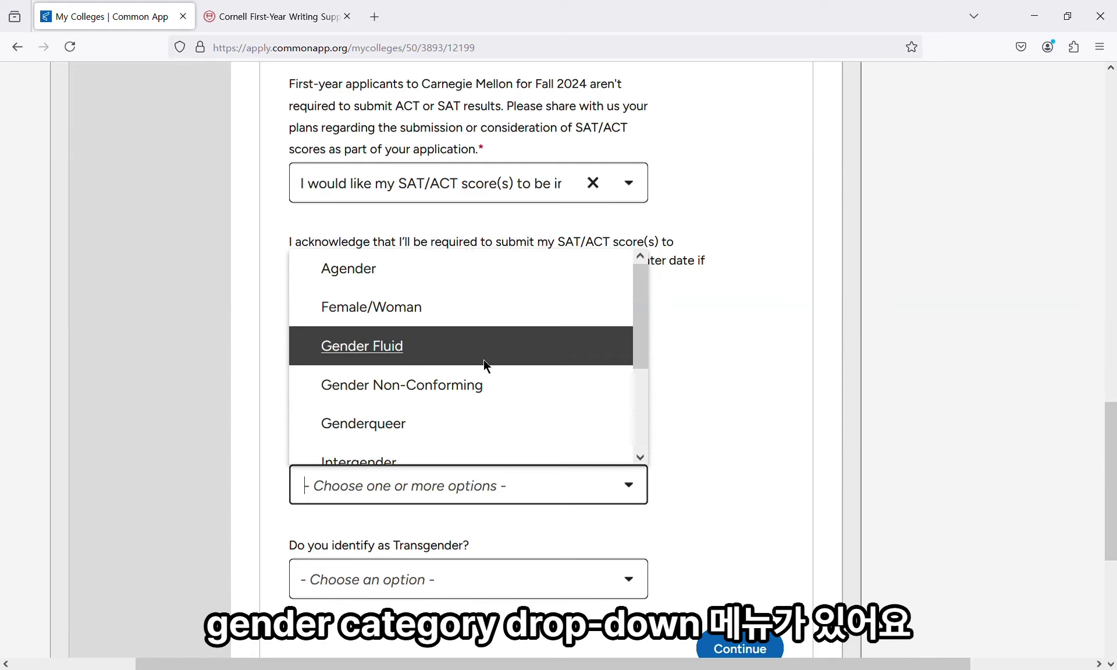
{"action": "scroll", "coordinate": [483, 361], "scroll_direction": "down", "scroll_amount": 2}
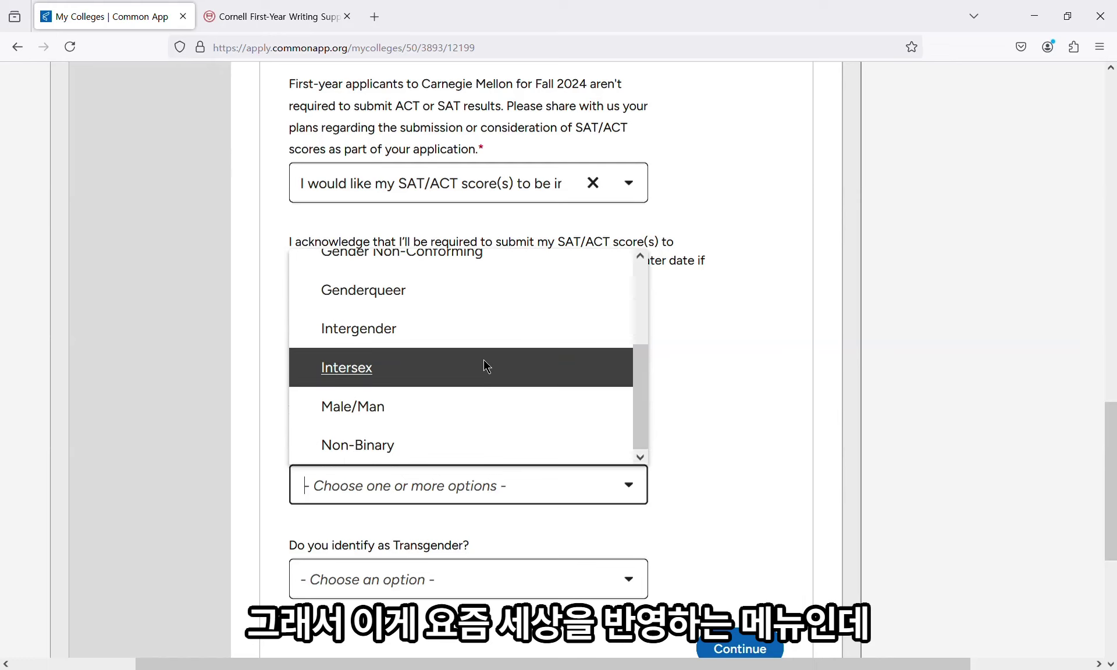
{"action": "left_click", "coordinate": [446, 407]}
{"action": "left_click", "coordinate": [811, 410]}
- Answer No to identifying as transgender and open the Academics section of the Carnegie Mellon questions
{"action": "scroll", "coordinate": [539, 387], "scroll_direction": "down", "scroll_amount": 5}
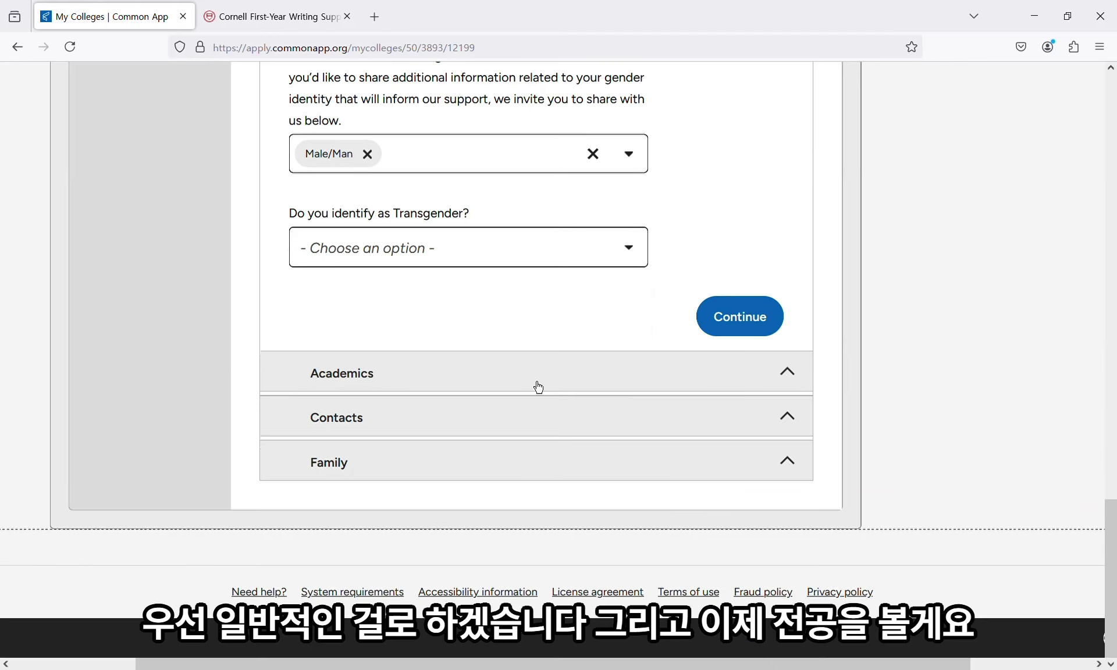
{"action": "left_click", "coordinate": [483, 251]}
{"action": "left_click", "coordinate": [470, 324]}
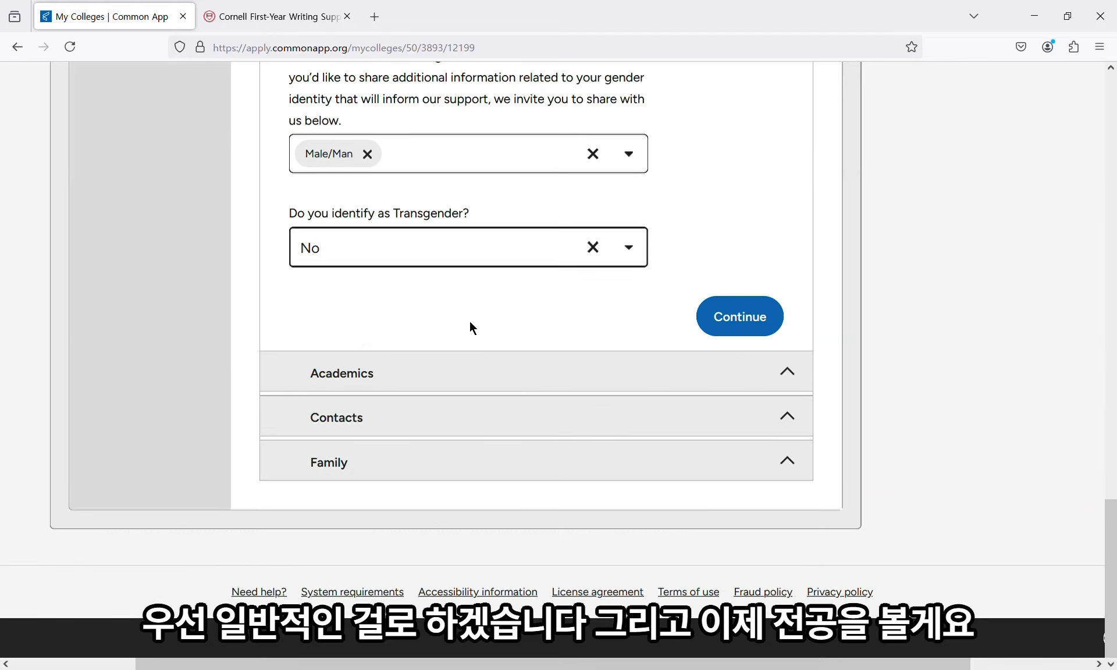
{"action": "left_click", "coordinate": [422, 382]}
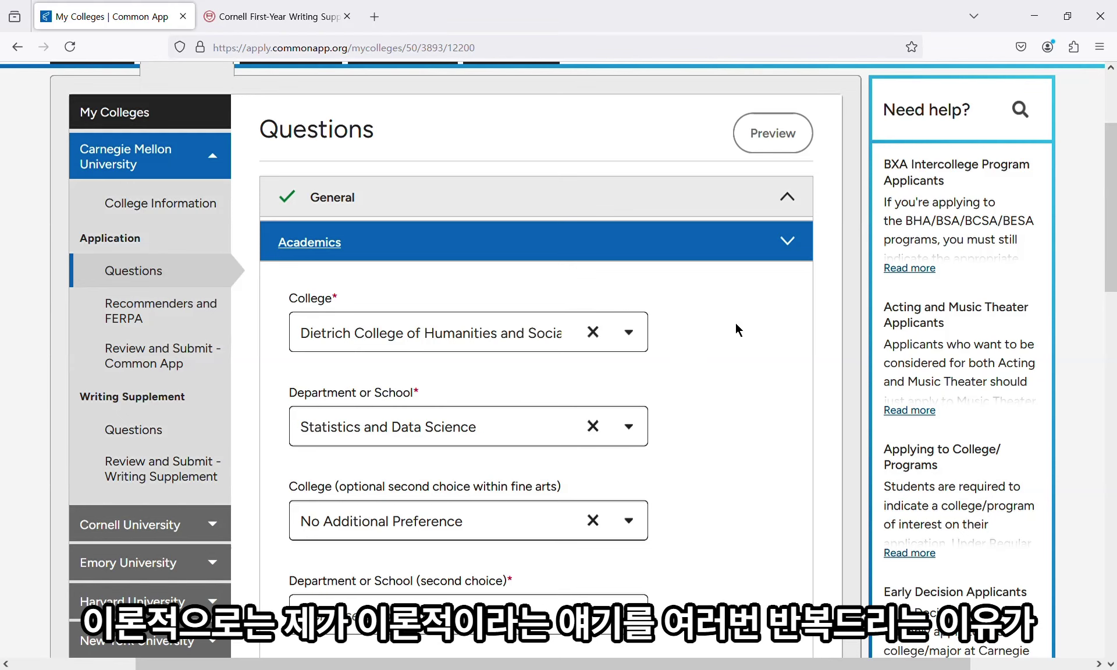
- Set the optional second-choice college to College of Fine Arts and its department to School of Art
{"action": "scroll", "coordinate": [736, 323], "scroll_direction": "down", "scroll_amount": 2}
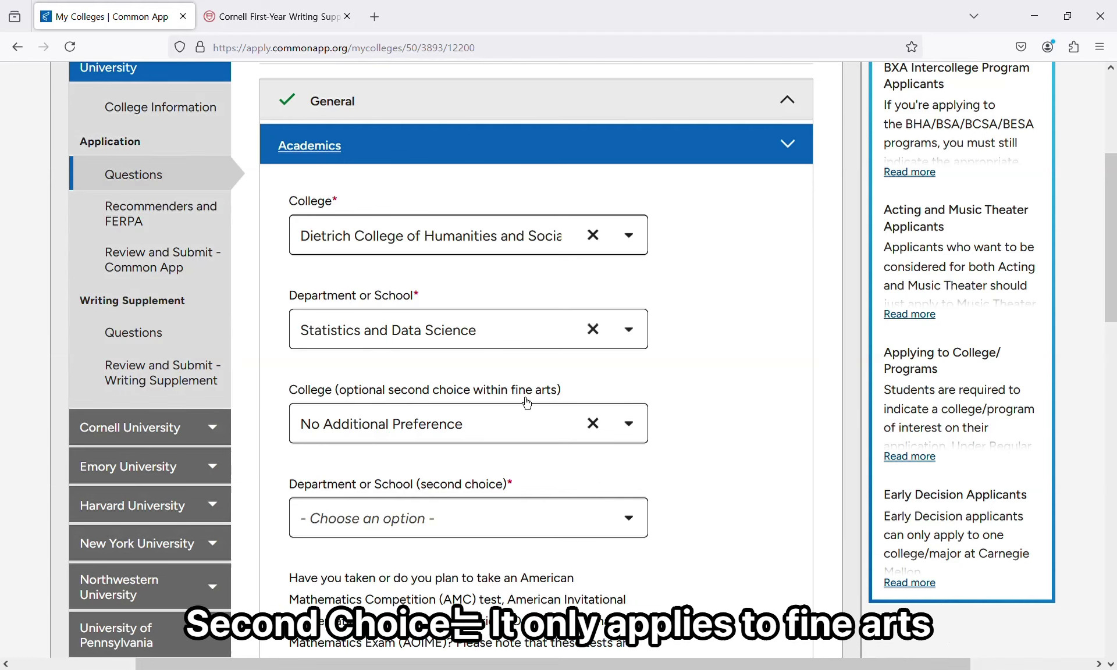
{"action": "left_click", "coordinate": [526, 430]}
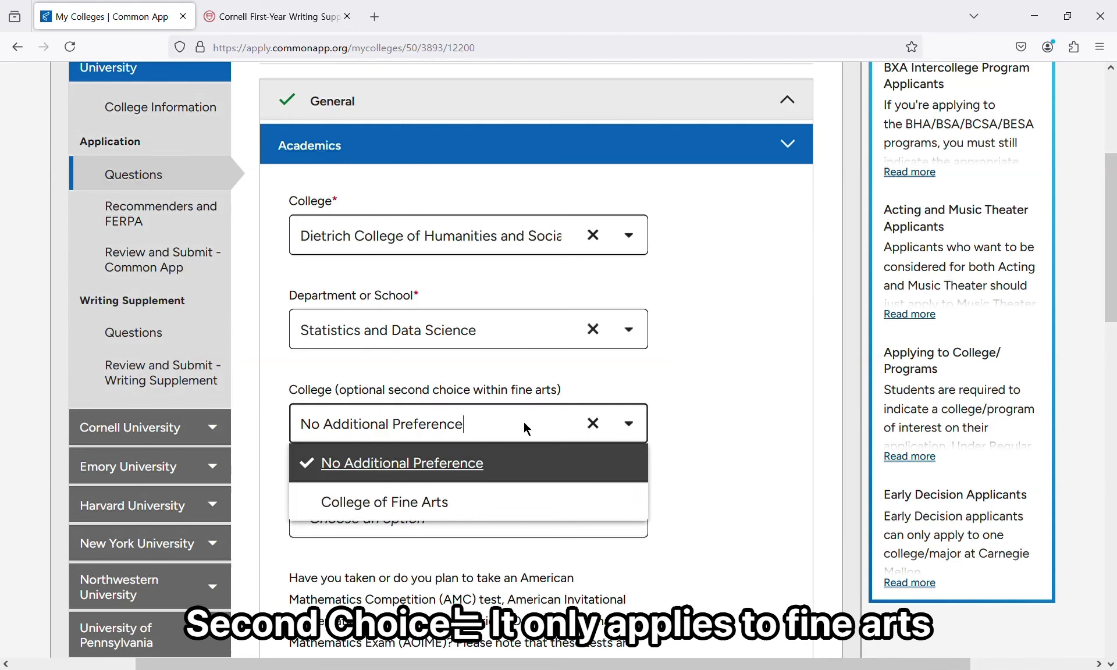
{"action": "left_click", "coordinate": [365, 499]}
{"action": "scroll", "coordinate": [763, 429], "scroll_direction": "down", "scroll_amount": 5}
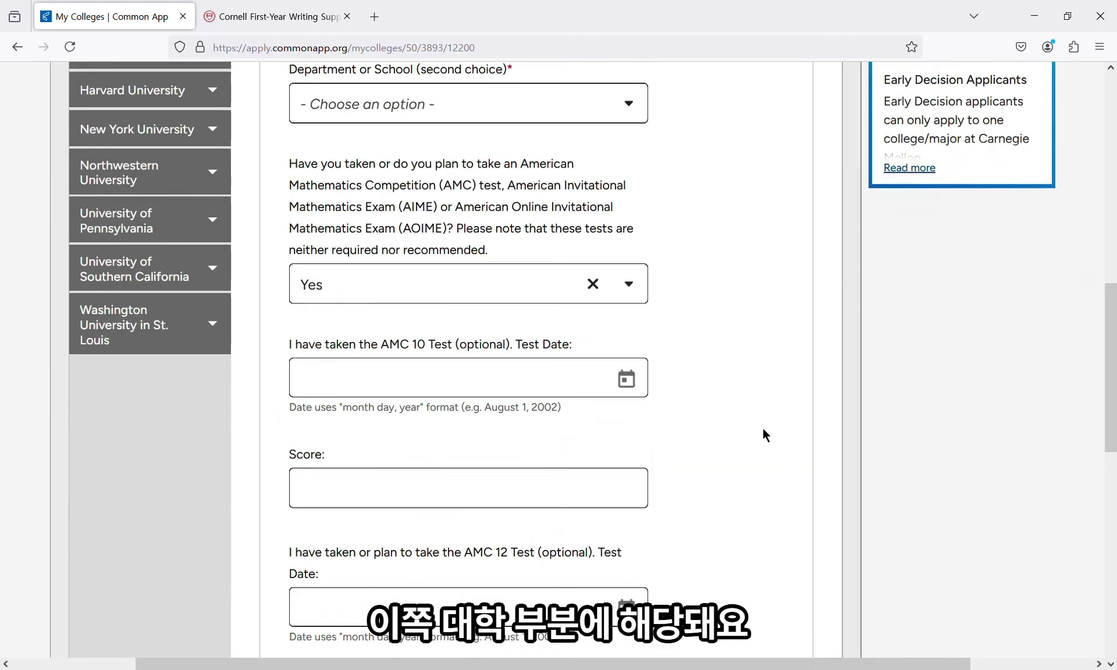
{"action": "scroll", "coordinate": [648, 418], "scroll_direction": "up", "scroll_amount": 5}
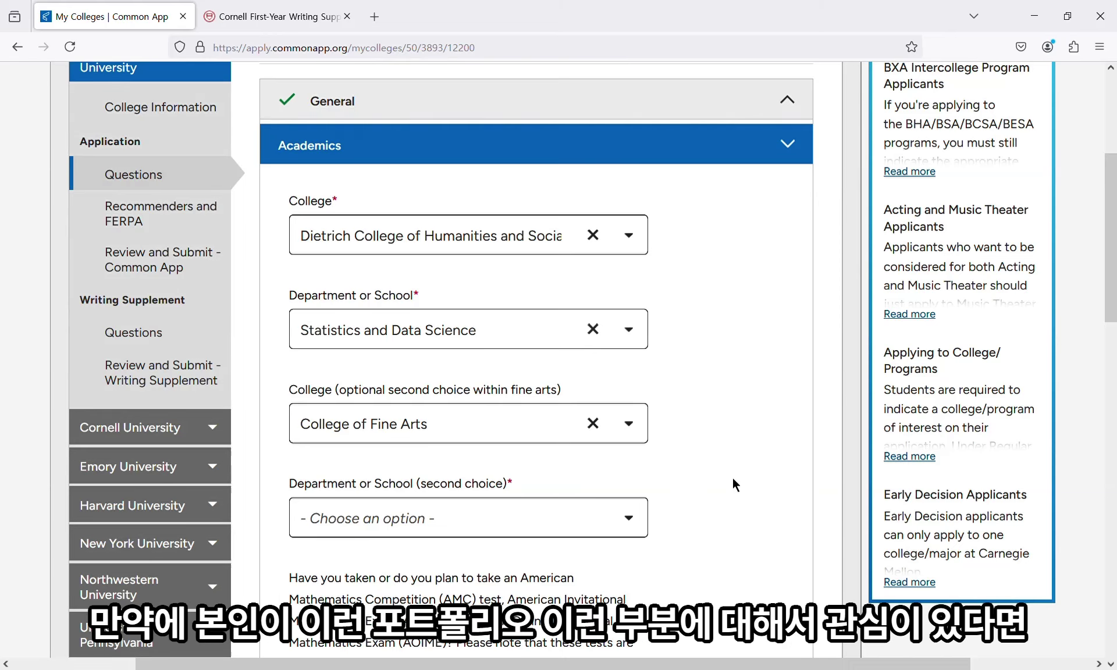
{"action": "left_click", "coordinate": [518, 516]}
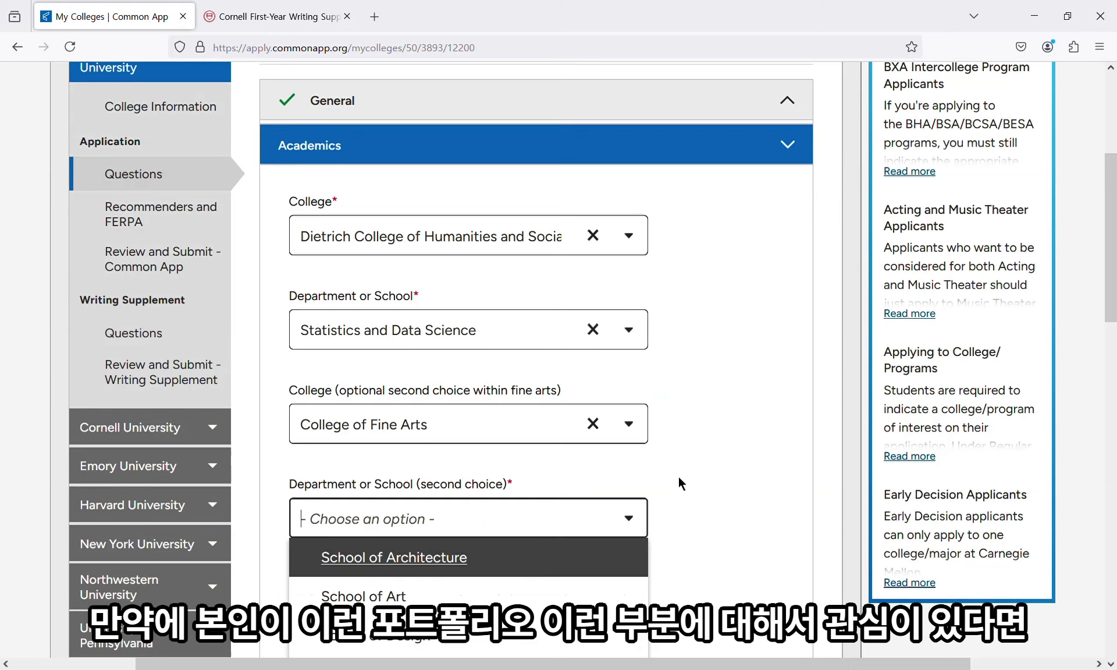
{"action": "scroll", "coordinate": [563, 405], "scroll_direction": "down", "scroll_amount": 6}
{"action": "left_click", "coordinate": [460, 170]}
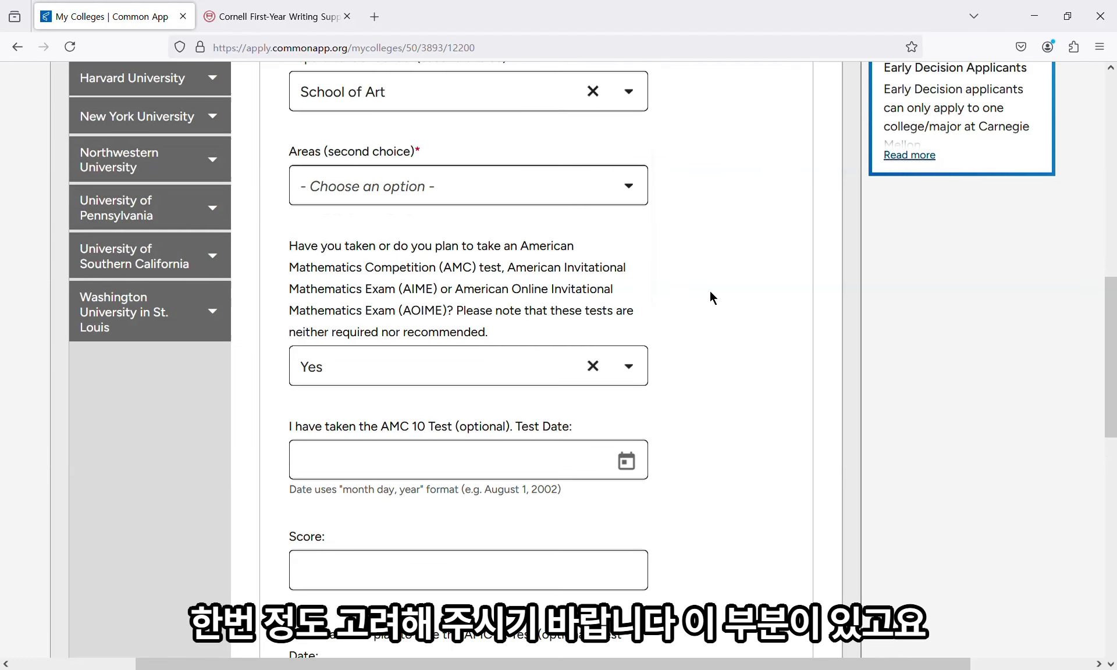
- Set the second-choice area to "Art - I will submit my portfolio on Slideroom" and acknowledge the separate SlideRoom portfolio requirement
{"action": "left_click", "coordinate": [573, 188]}
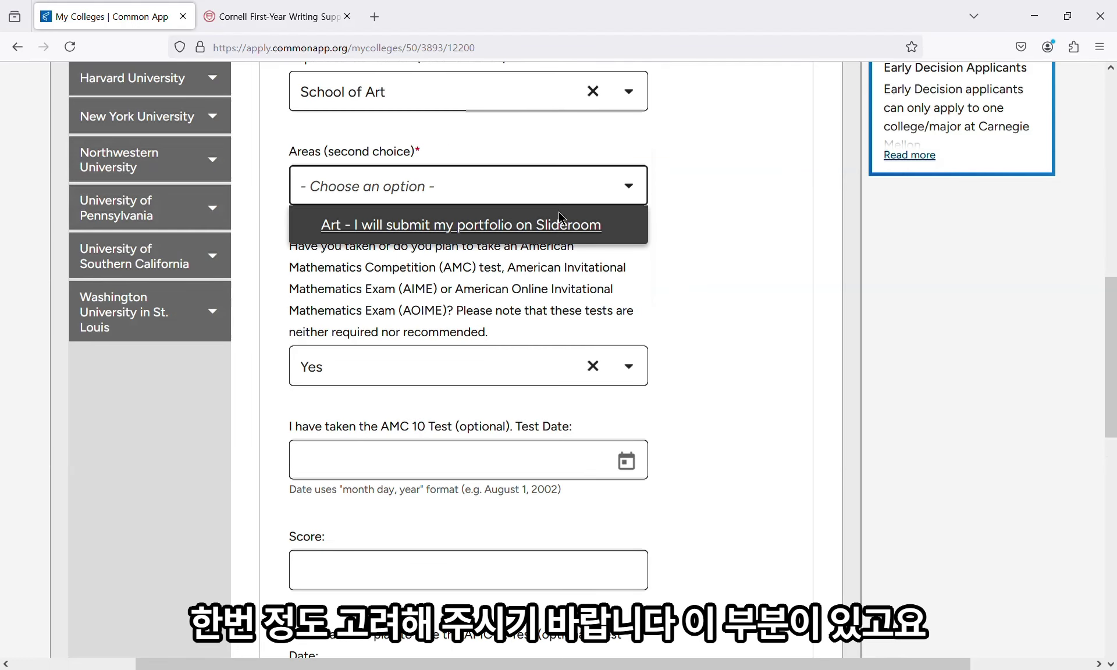
{"action": "left_click", "coordinate": [559, 224]}
{"action": "left_click", "coordinate": [331, 294]}
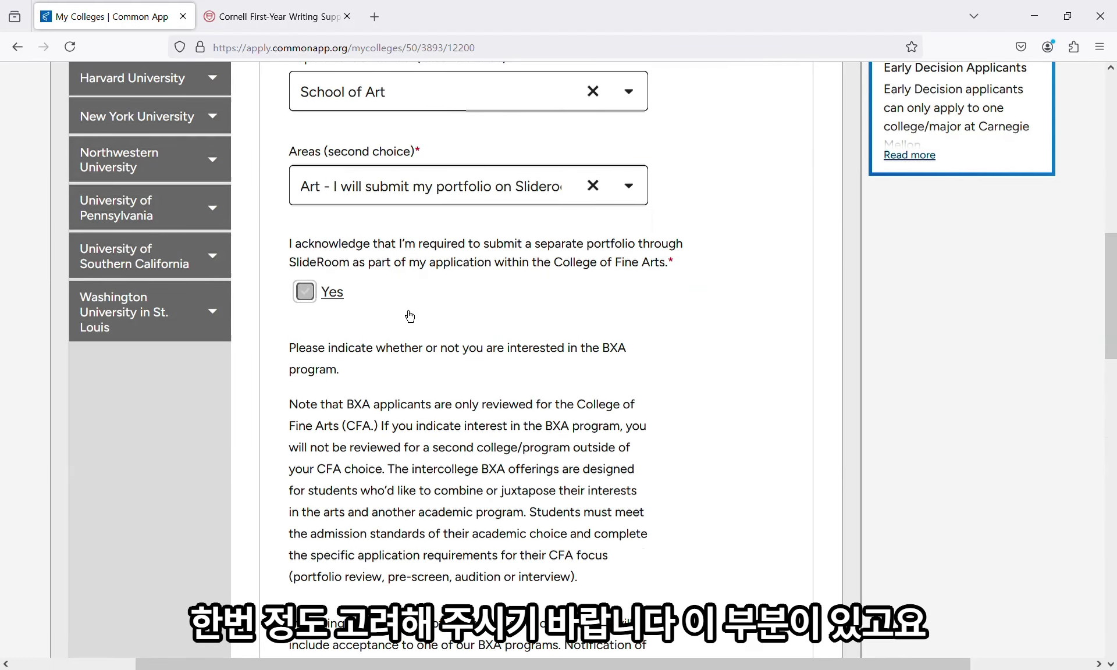
{"action": "scroll", "coordinate": [649, 372], "scroll_direction": "down", "scroll_amount": 10}
{"action": "scroll", "coordinate": [648, 369], "scroll_direction": "down", "scroll_amount": 8}
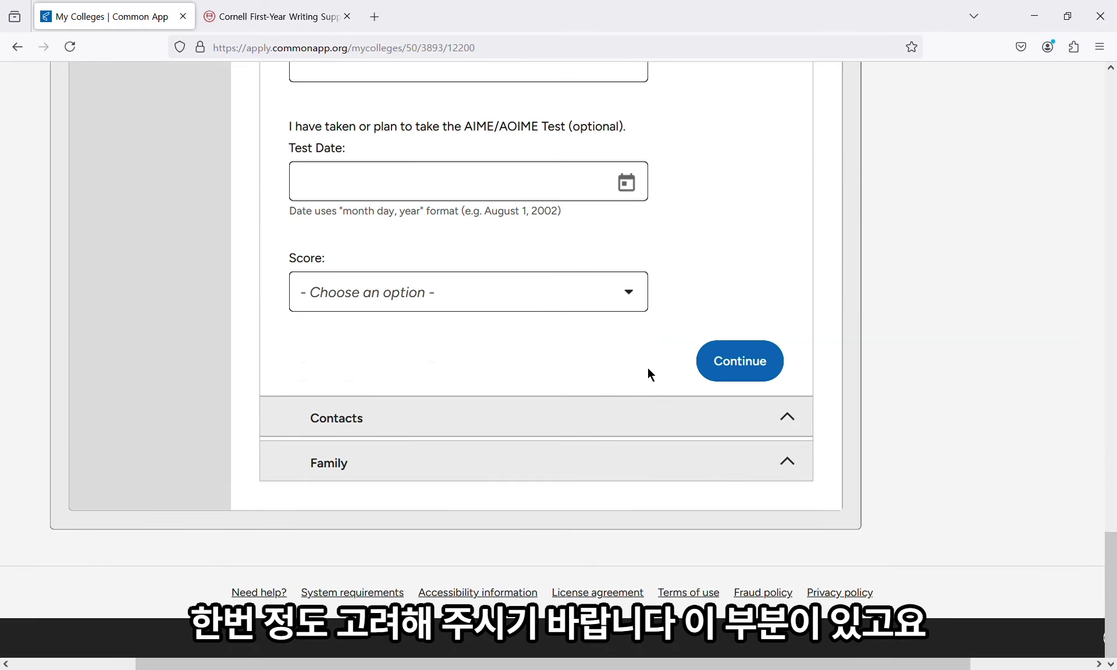
{"action": "scroll", "coordinate": [594, 412], "scroll_direction": "up", "scroll_amount": 15}
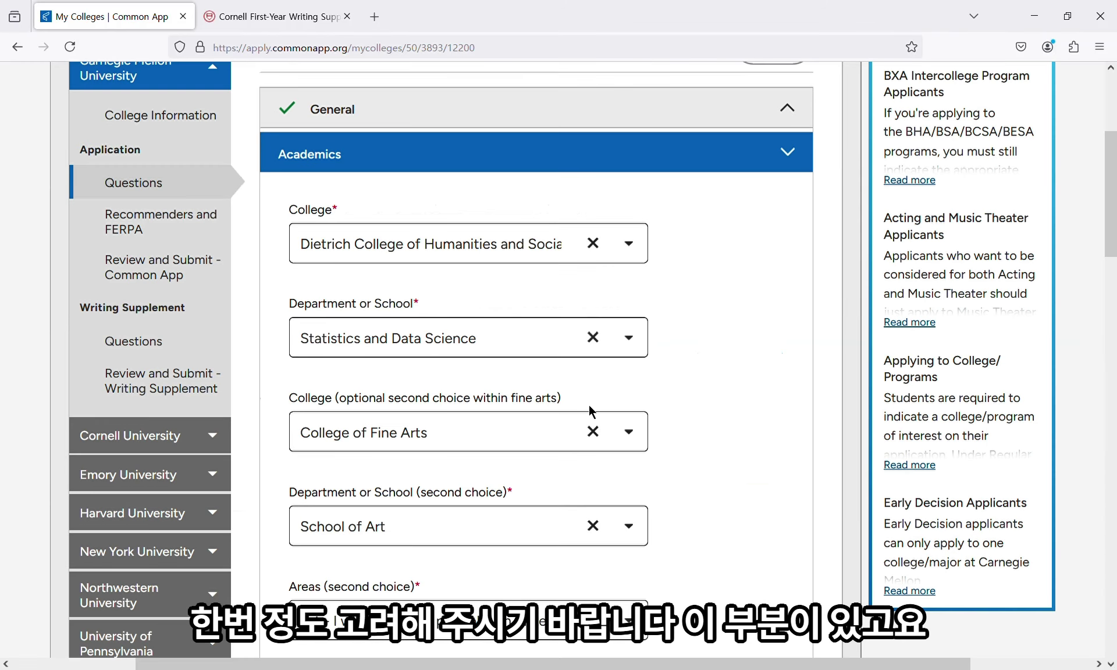
- Look over the My Colleges overview and return to the Common App profile
{"action": "left_click", "coordinate": [228, 356]}
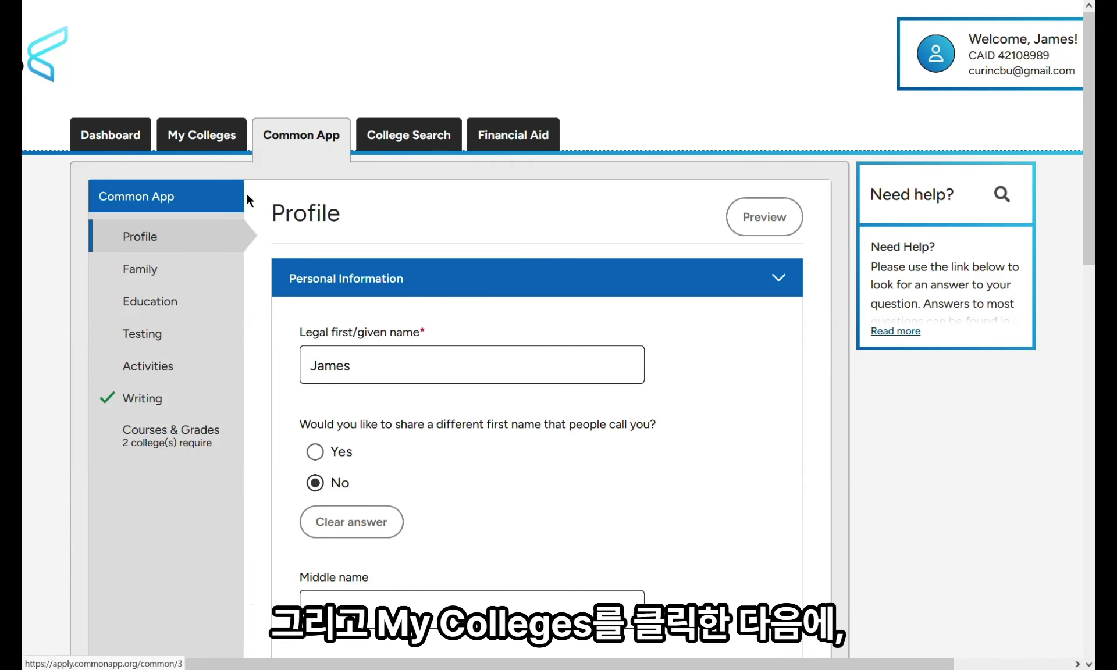
{"action": "left_click", "coordinate": [202, 135]}
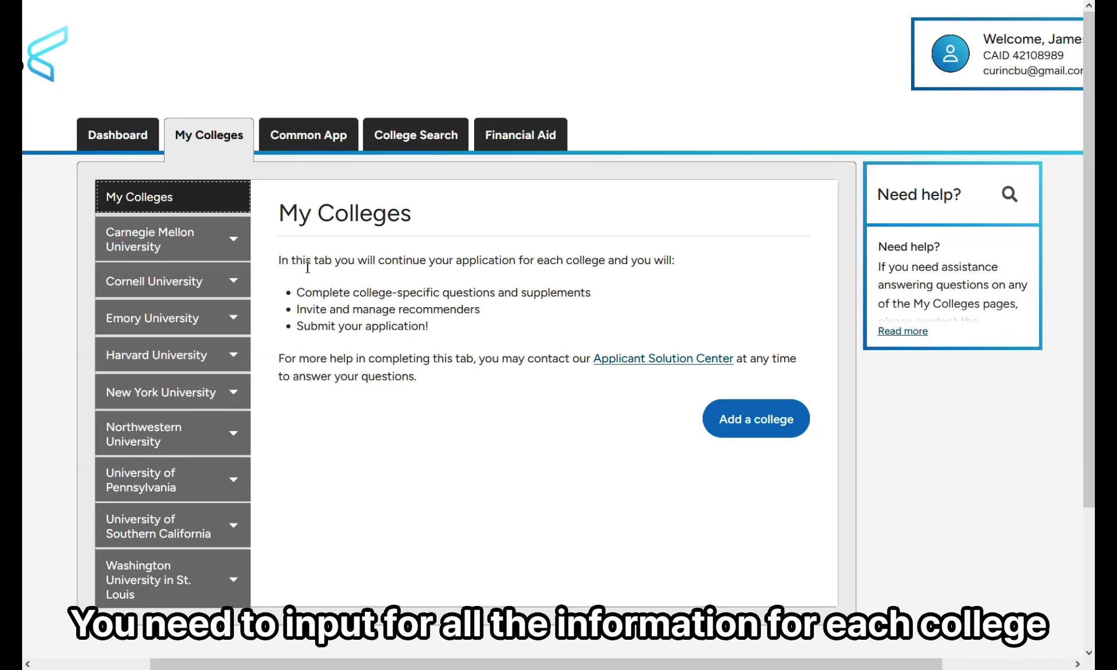
{"action": "left_click", "coordinate": [336, 140]}
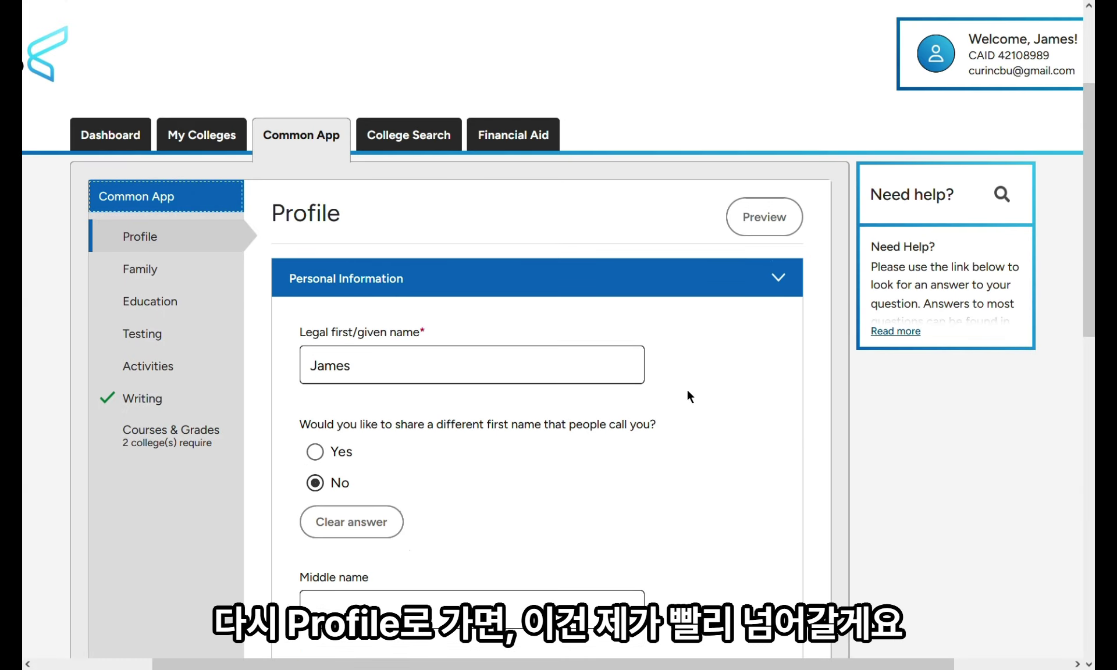
- In the profile, answer No to having materials under a former legal name and choose "No alternate address" for mailing
{"action": "scroll", "coordinate": [687, 389], "scroll_direction": "down", "scroll_amount": 5}
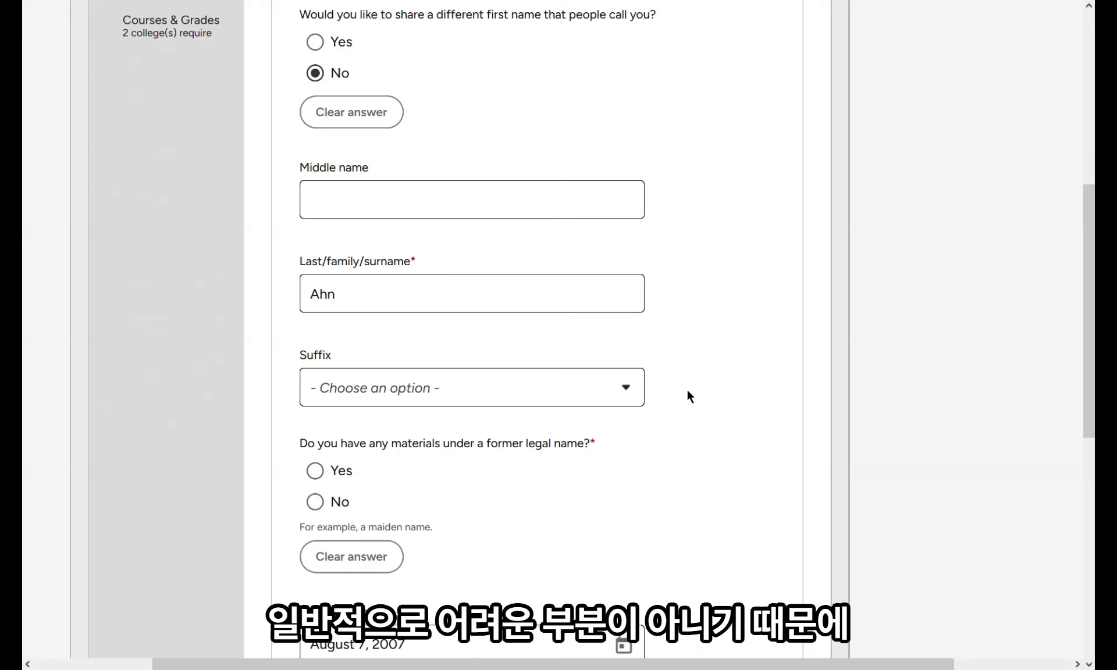
{"action": "left_click", "coordinate": [471, 374]}
{"action": "left_click", "coordinate": [679, 420]}
{"action": "scroll", "coordinate": [679, 418], "scroll_direction": "down", "scroll_amount": 7}
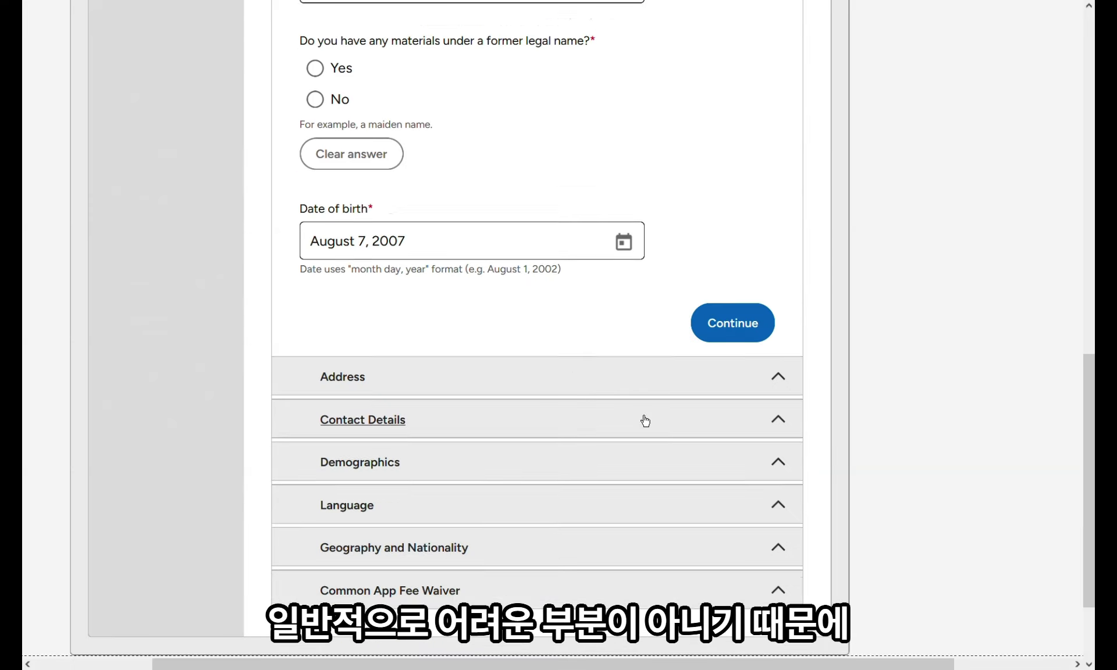
{"action": "left_click", "coordinate": [317, 94]}
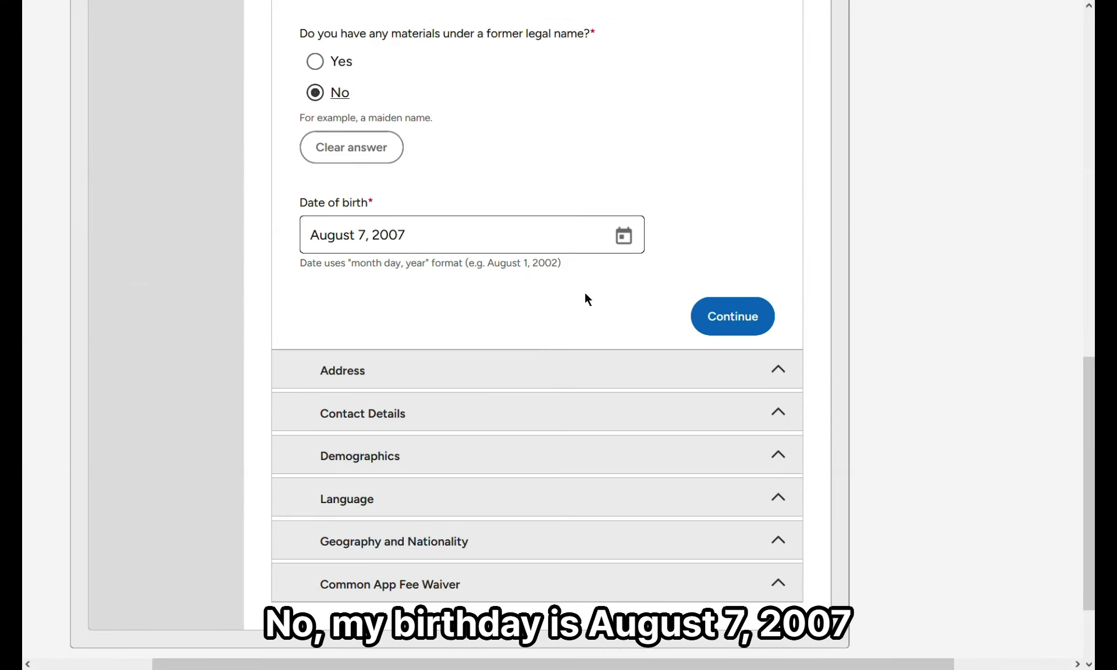
{"action": "left_click", "coordinate": [452, 379]}
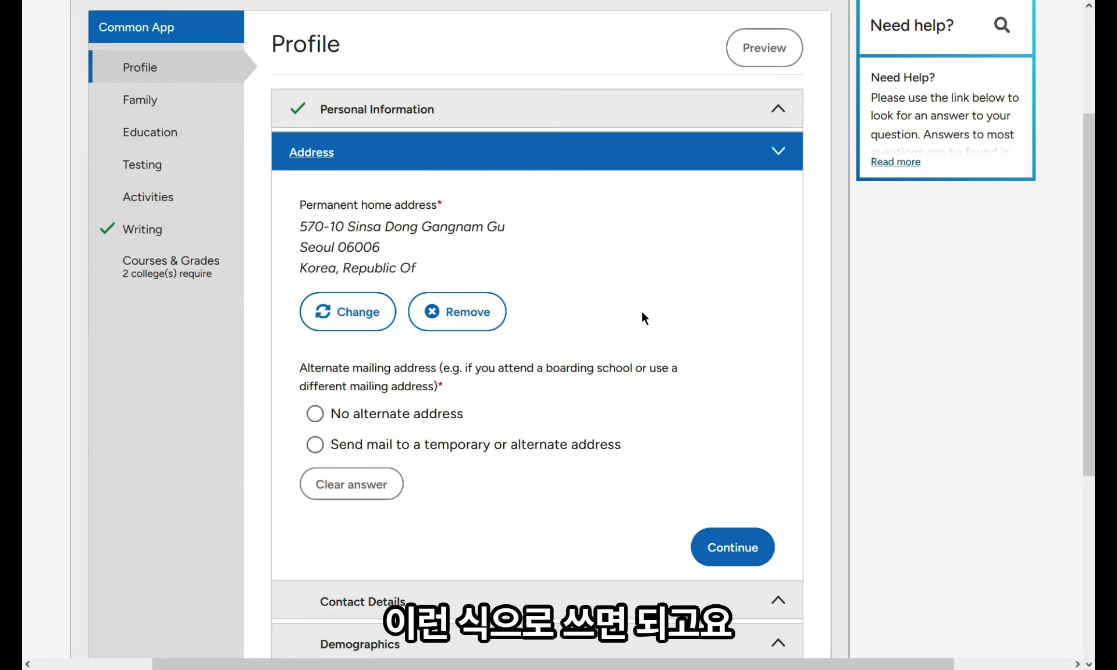
{"action": "left_click", "coordinate": [429, 416]}
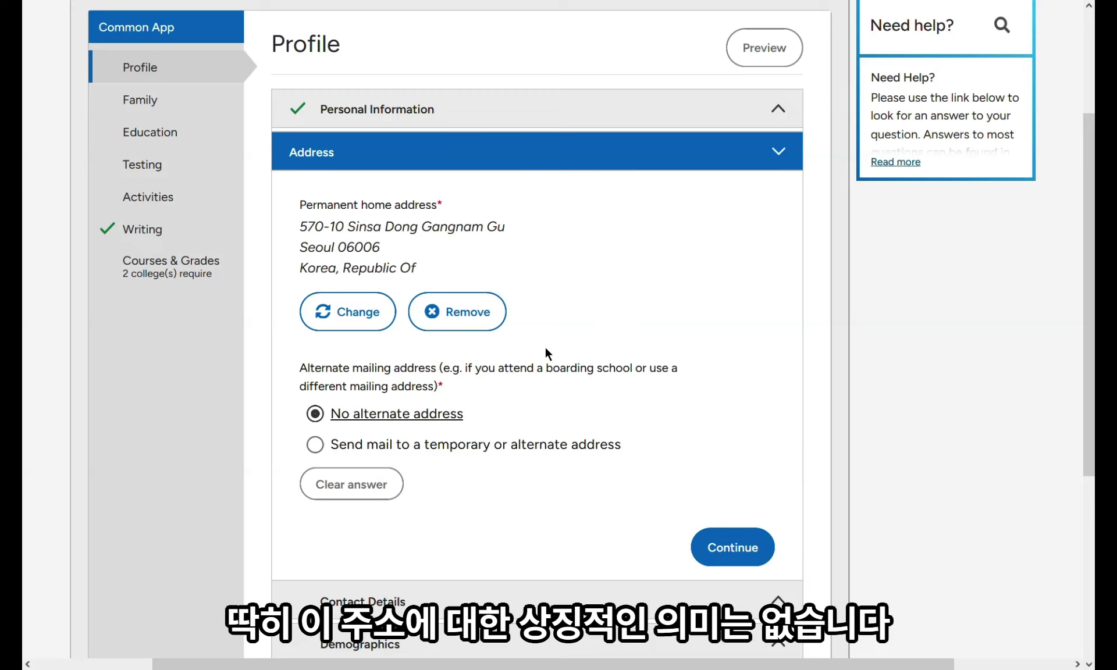
- Open the profile's Demographics section and set both gender and legal sex to Male
{"action": "scroll", "coordinate": [545, 347], "scroll_direction": "down", "scroll_amount": 5}
{"action": "left_click", "coordinate": [532, 361]}
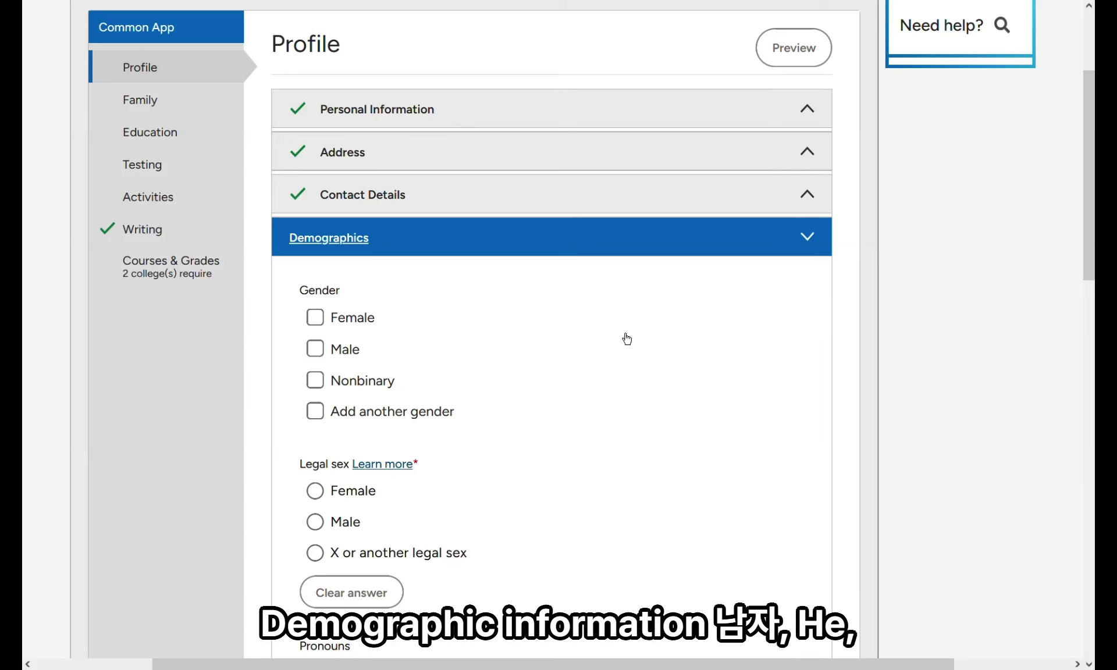
{"action": "left_click", "coordinate": [356, 354]}
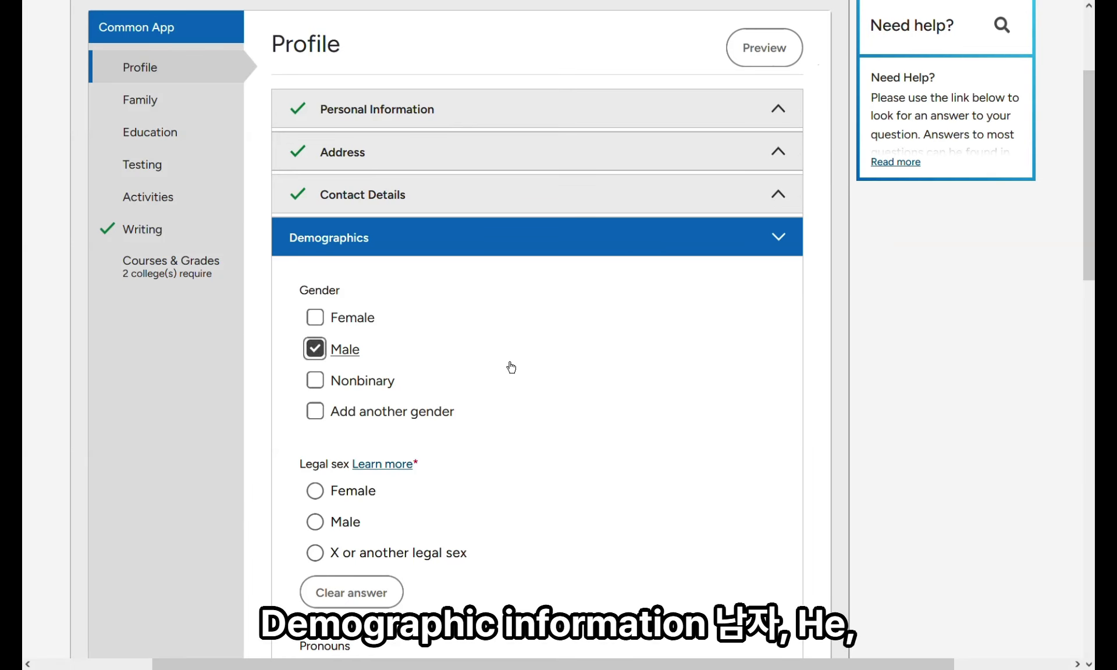
{"action": "scroll", "coordinate": [351, 204], "scroll_direction": "down", "scroll_amount": 5}
{"action": "left_click", "coordinate": [333, 121]}
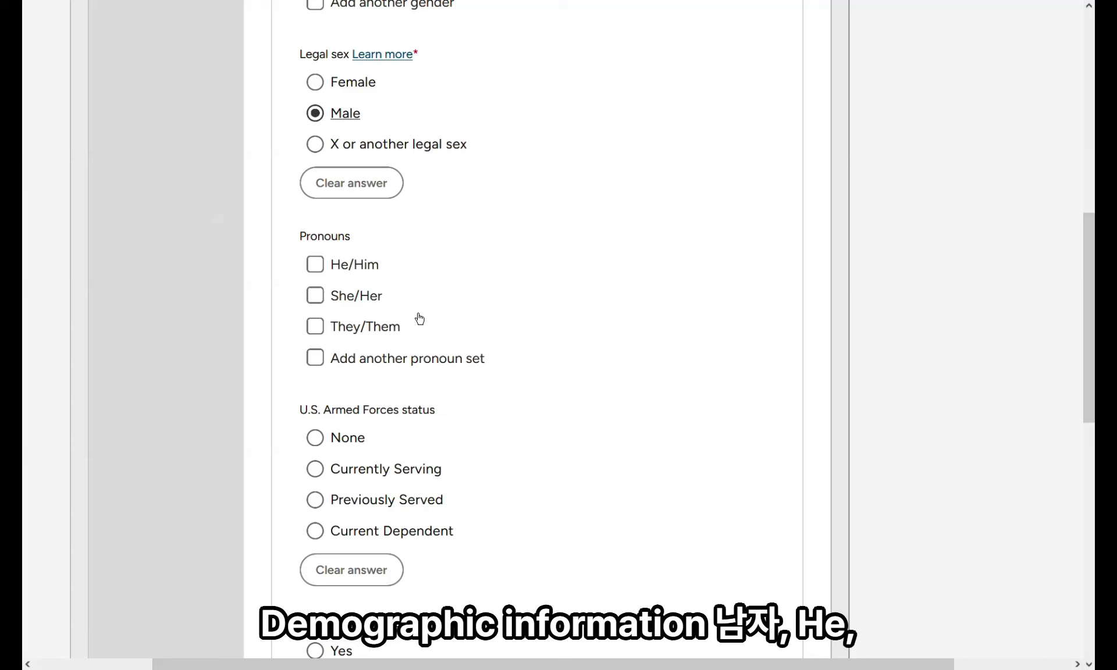
- Set pronouns to He/Him and U.S. Armed Forces status to None, and answer No to being Hispanic or Latino/a/x
{"action": "left_click", "coordinate": [357, 266]}
{"action": "left_click", "coordinate": [326, 437]}
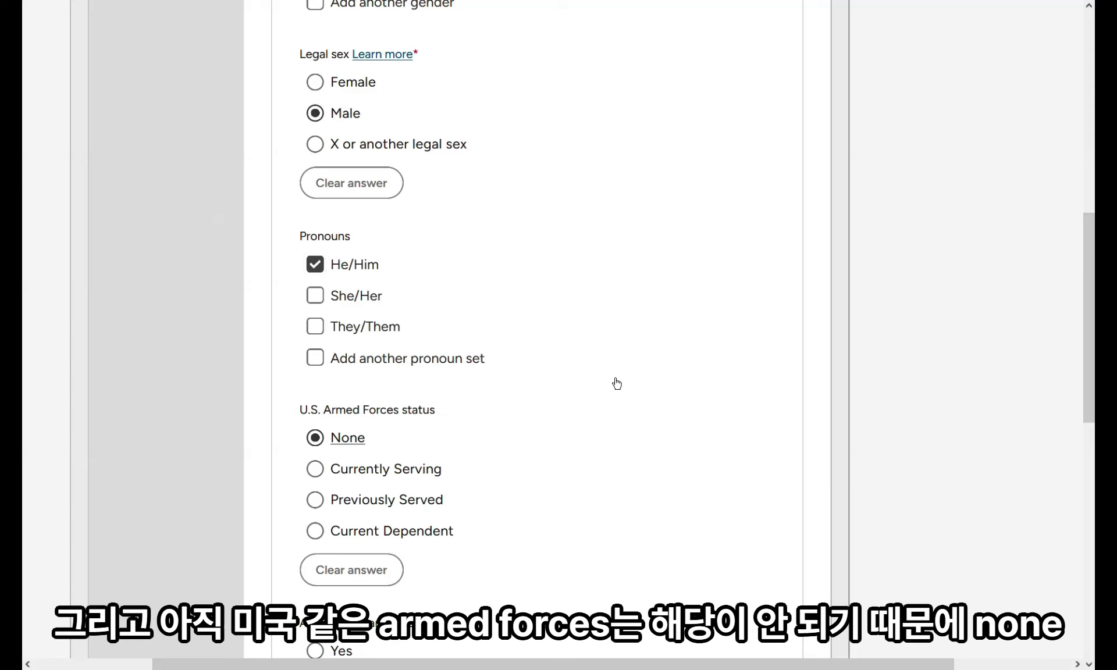
{"action": "scroll", "coordinate": [548, 364], "scroll_direction": "down", "scroll_amount": 6}
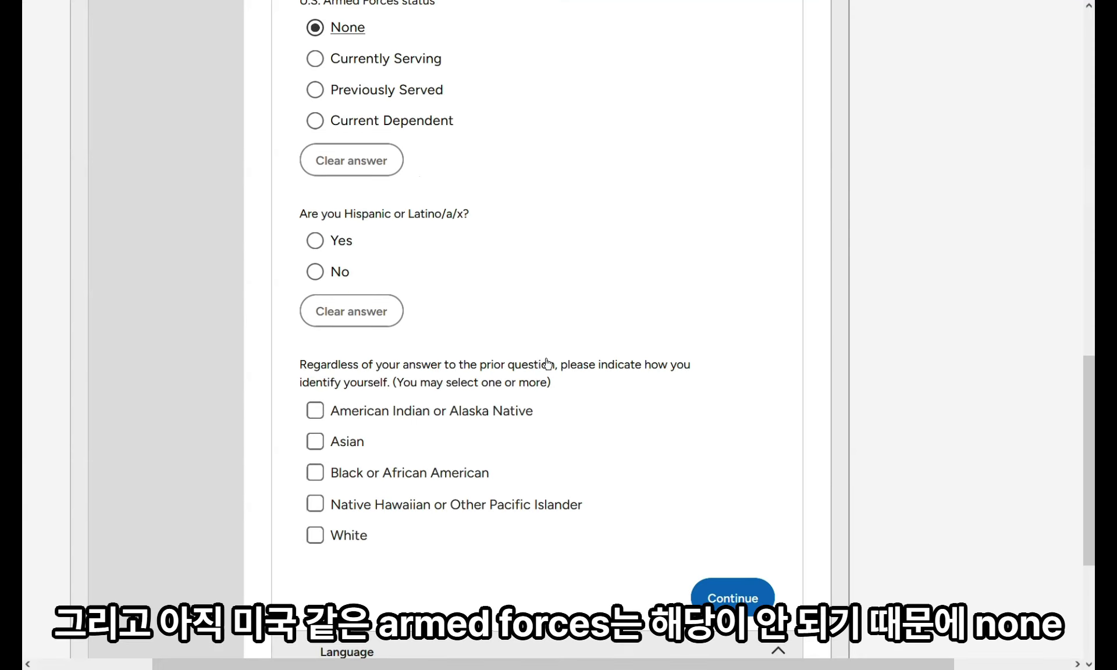
{"action": "left_click", "coordinate": [314, 272]}
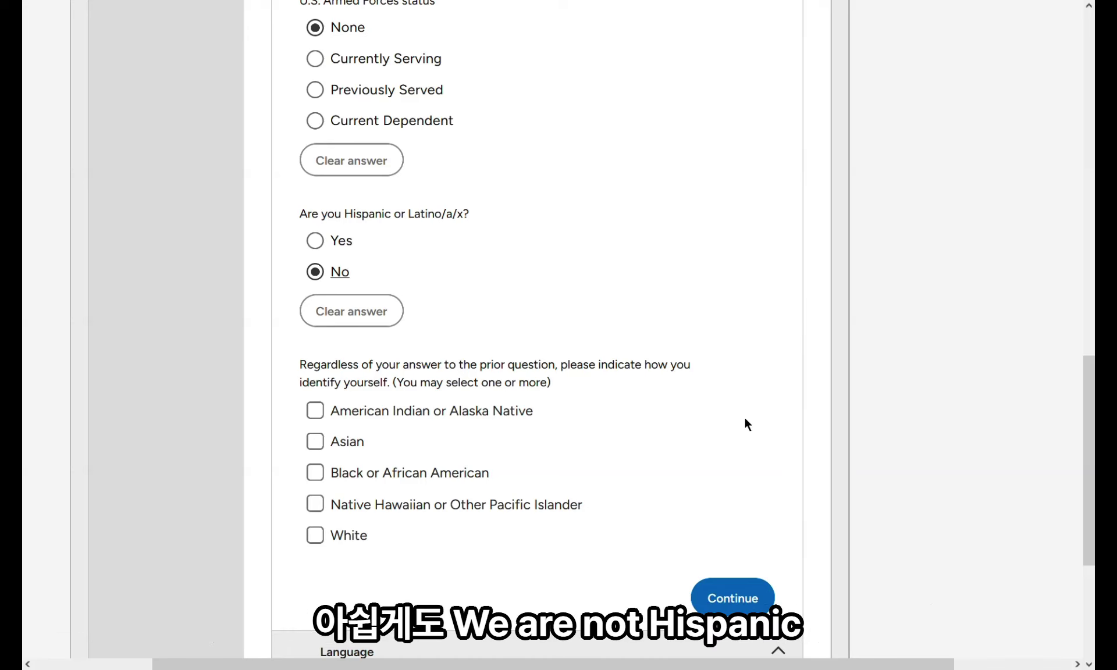
{"action": "left_click", "coordinate": [325, 450]}
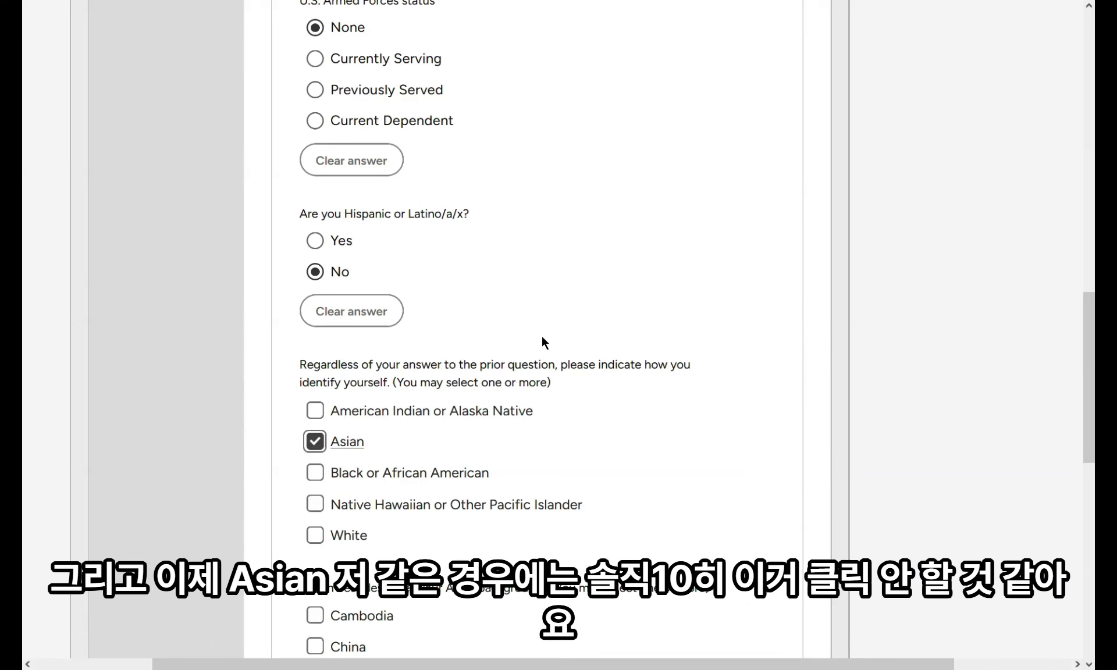
{"action": "scroll", "coordinate": [543, 337], "scroll_direction": "down", "scroll_amount": 7}
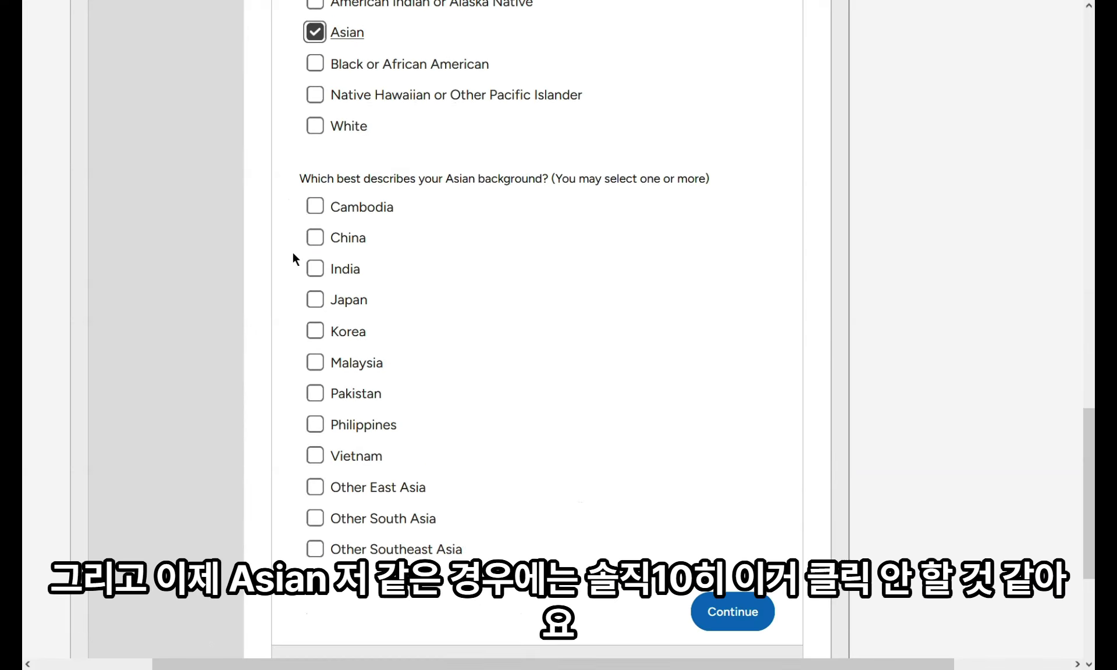
{"action": "scroll", "coordinate": [292, 253], "scroll_direction": "up", "scroll_amount": 7}
{"action": "left_click", "coordinate": [317, 447]}
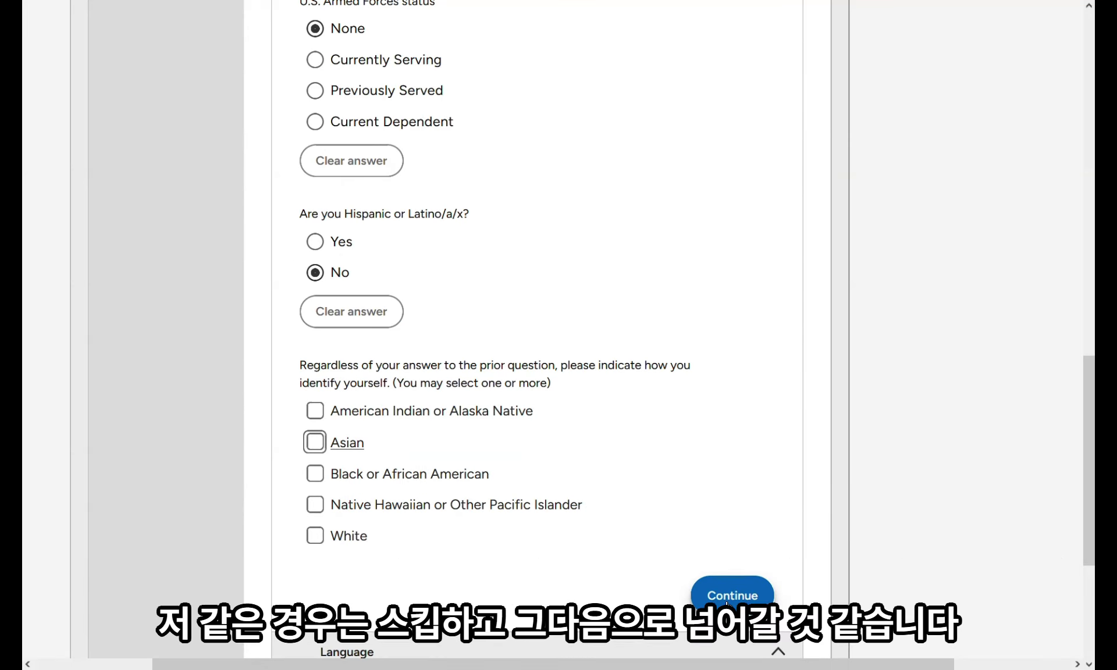
- Leave the Demographics background question blank, continue to Language and set the number of proficient languages to 3
{"action": "left_click", "coordinate": [727, 605]}
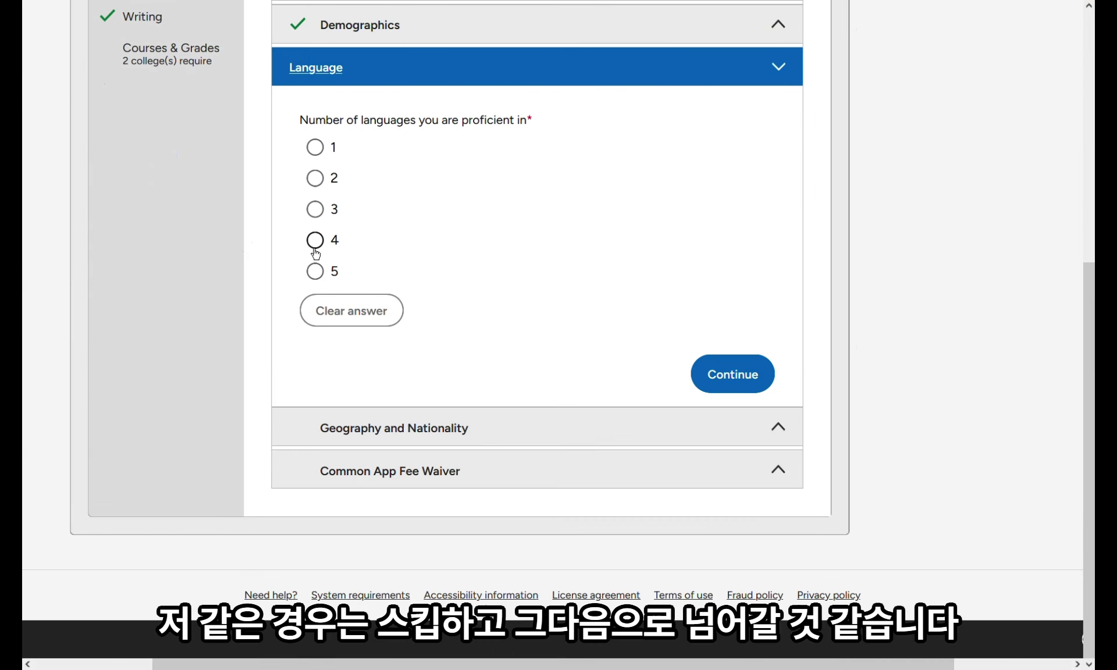
{"action": "left_click", "coordinate": [315, 209]}
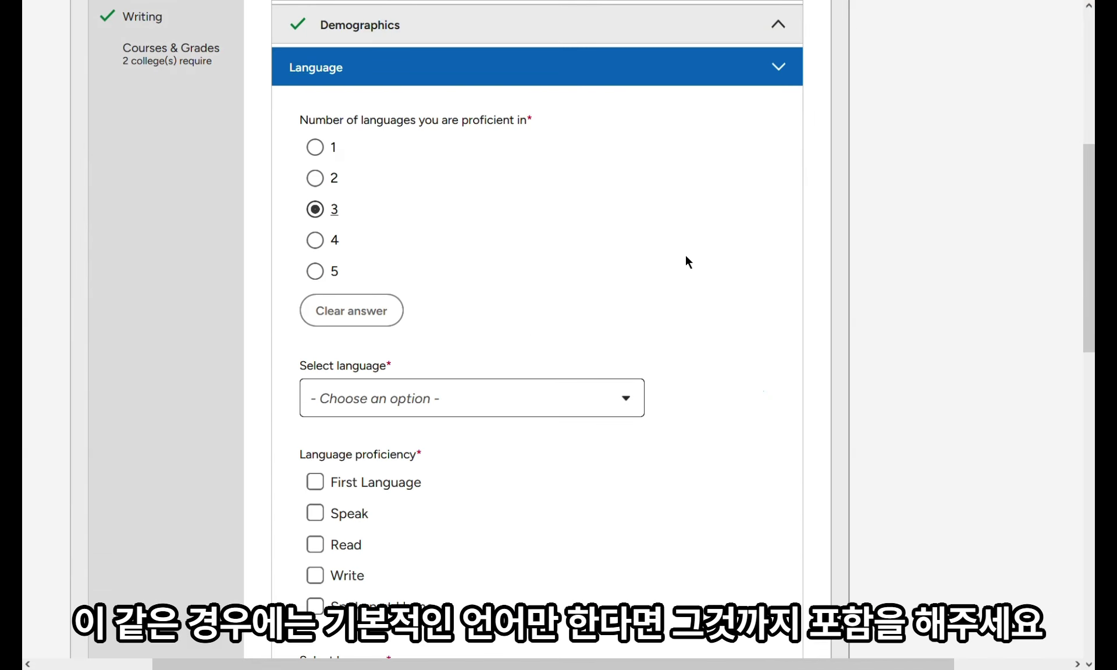
{"action": "left_click_drag", "start_coordinate": [423, 344], "coordinate": [415, 402]}
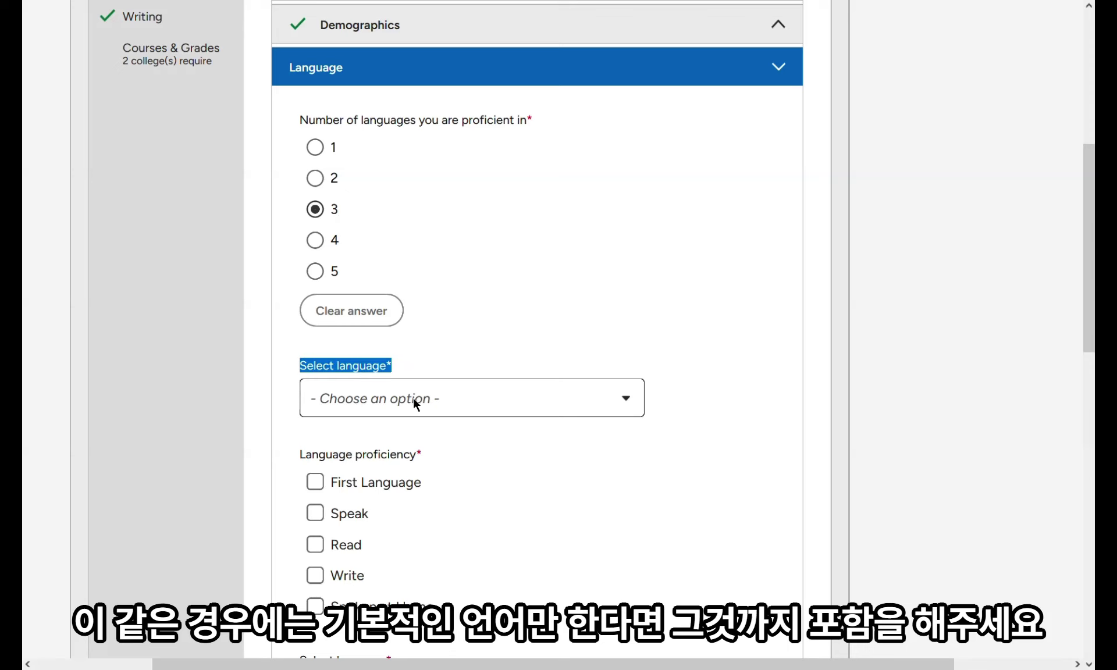
{"action": "left_click", "coordinate": [531, 299]}
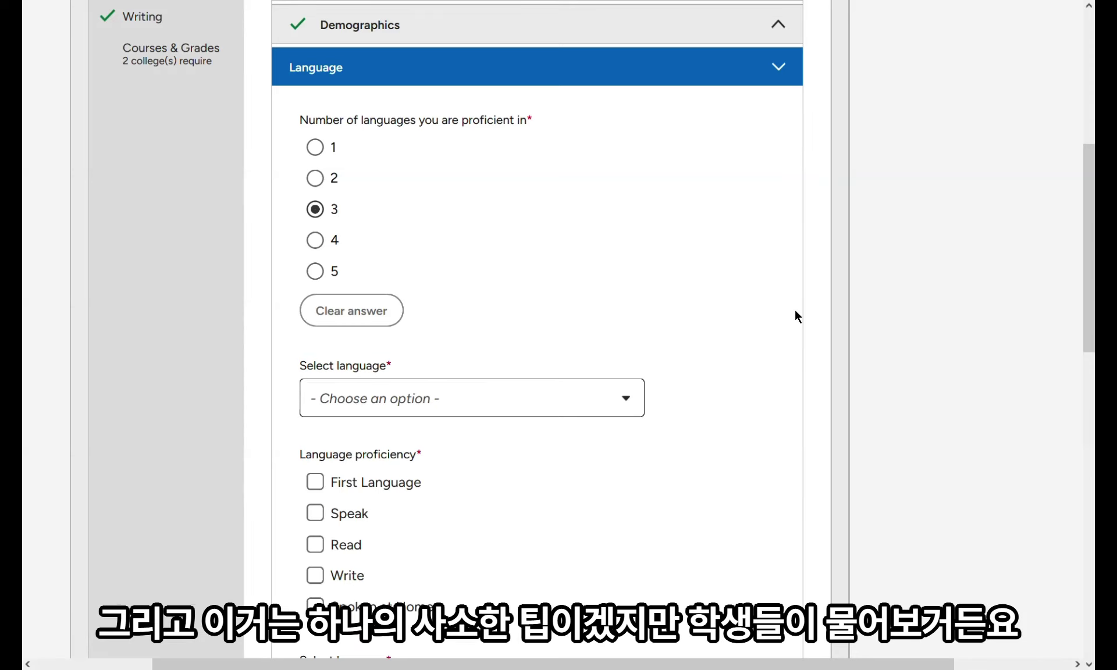
- Set the first listed language to English with Speak, Read, Write and Spoken at Home as its proficiencies, leaving First Language unchecked
{"action": "scroll", "coordinate": [796, 311], "scroll_direction": "down", "scroll_amount": 2}
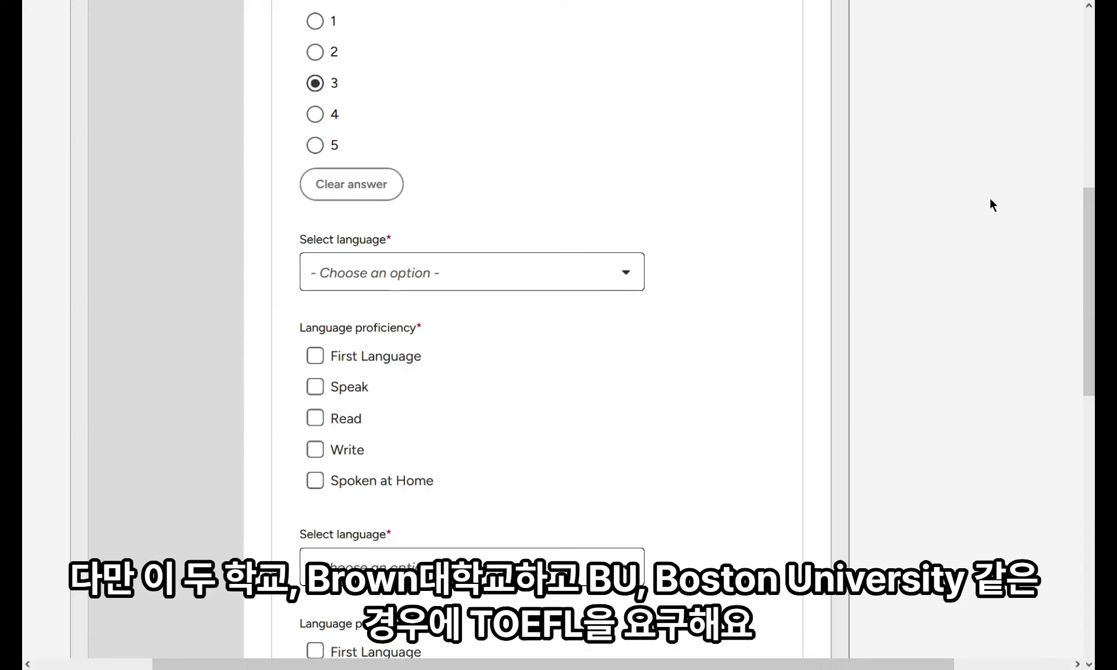
{"action": "scroll", "coordinate": [748, 417], "scroll_direction": "up", "scroll_amount": 7}
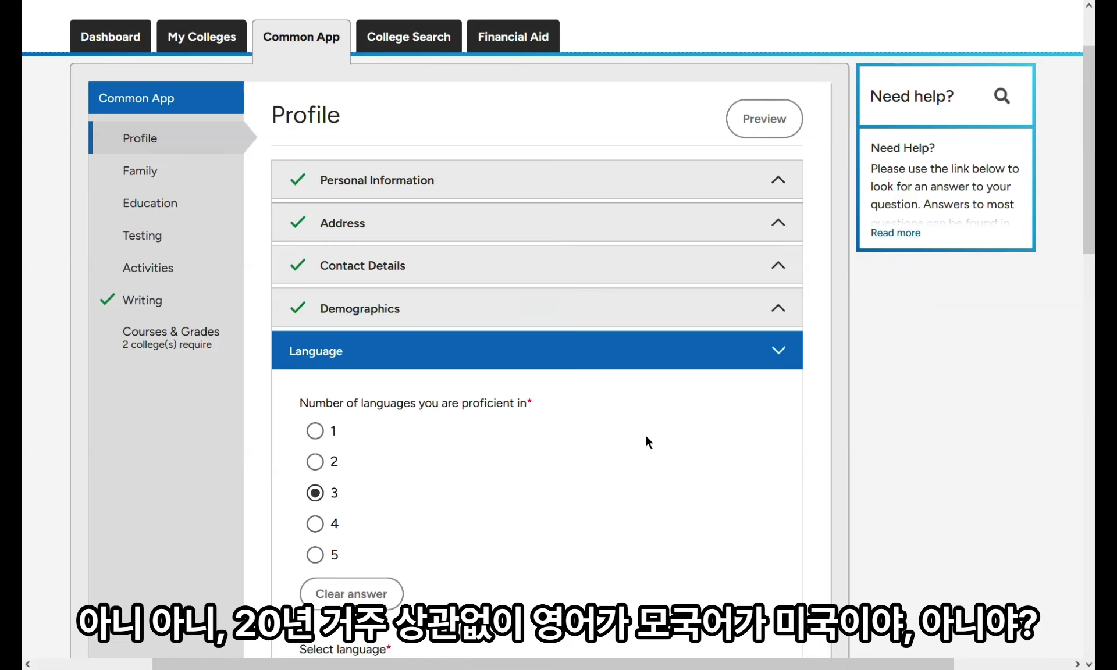
{"action": "scroll", "coordinate": [582, 442], "scroll_direction": "down", "scroll_amount": 5}
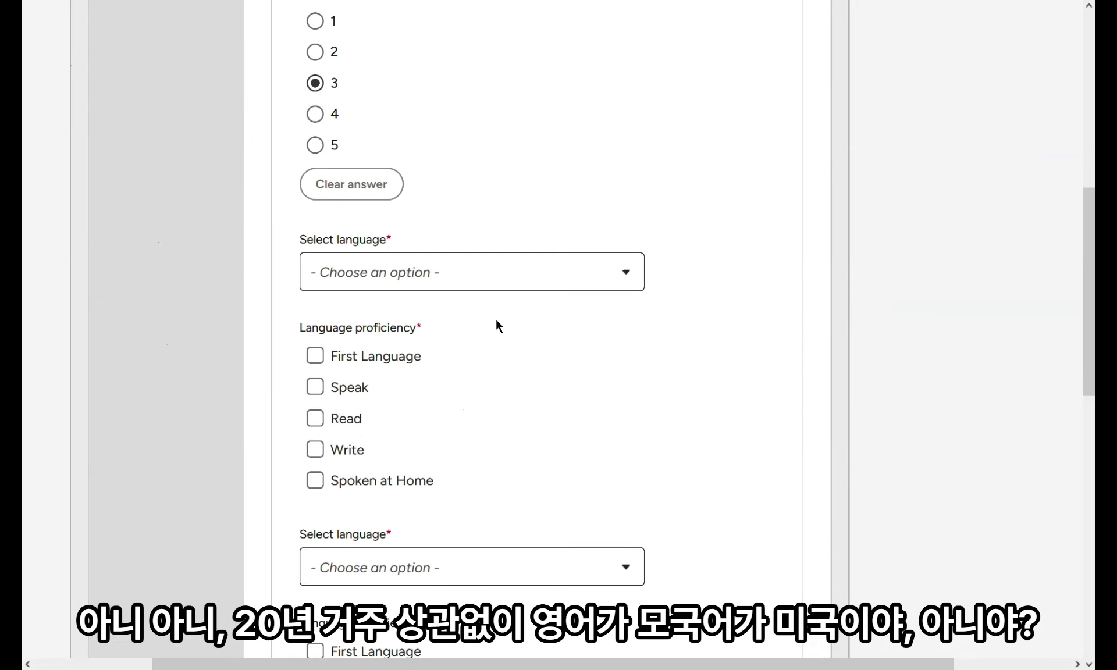
{"action": "left_click", "coordinate": [494, 288]}
{"action": "left_click", "coordinate": [479, 317]}
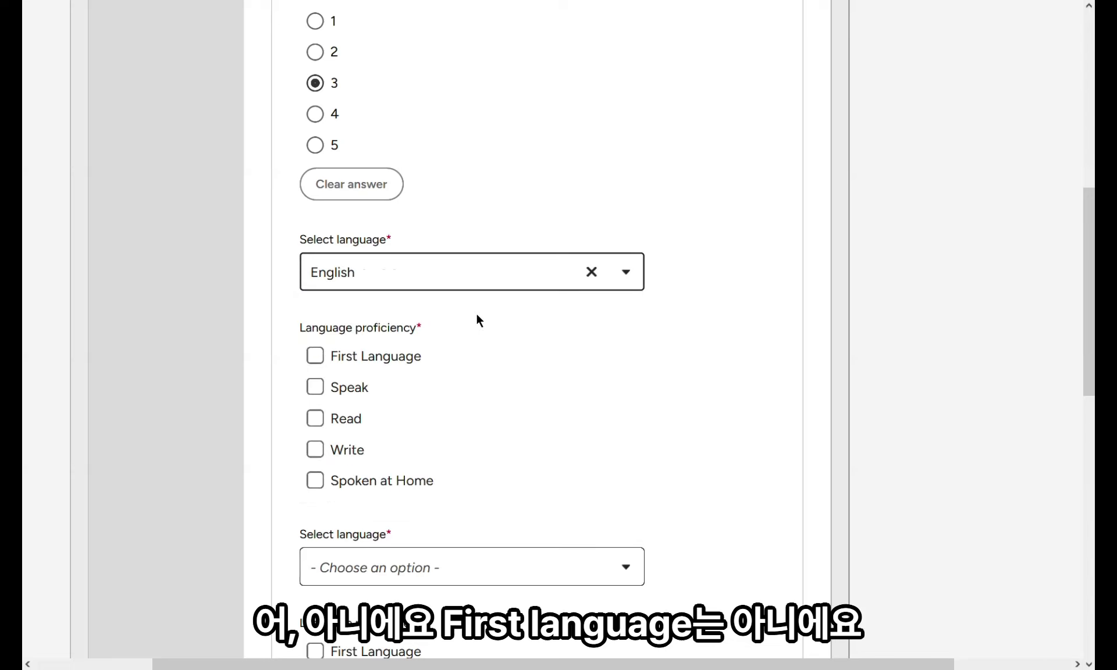
{"action": "left_click", "coordinate": [357, 396]}
{"action": "left_click", "coordinate": [367, 418]}
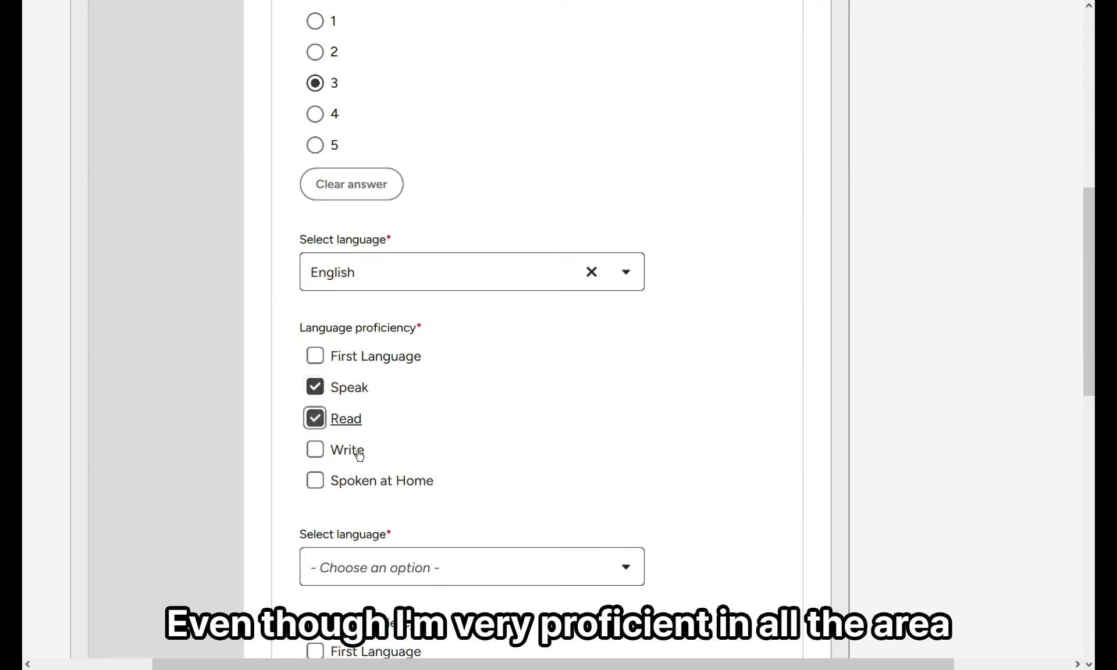
{"action": "left_click", "coordinate": [360, 451]}
{"action": "left_click", "coordinate": [396, 483]}
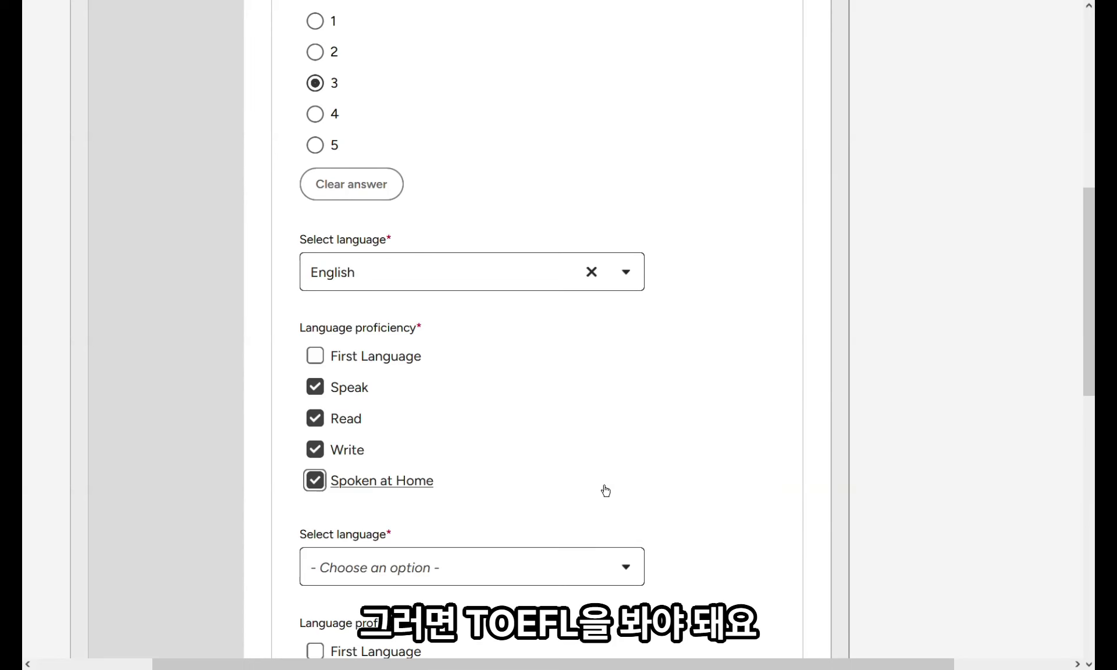
- Switch to Boston University's International Applicants page and read the full English Proficiency Testing Results section, highlighting the TOEFL iBT requirement
{"action": "scroll", "coordinate": [603, 487], "scroll_direction": "up", "scroll_amount": 9}
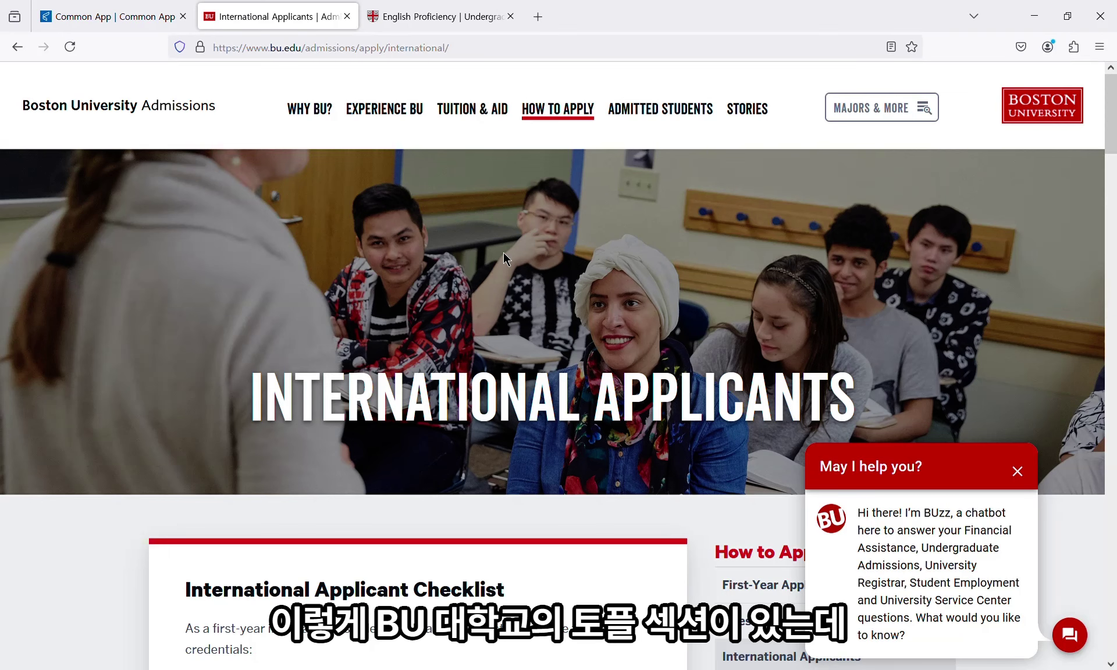
{"action": "left_click", "coordinate": [1021, 471]}
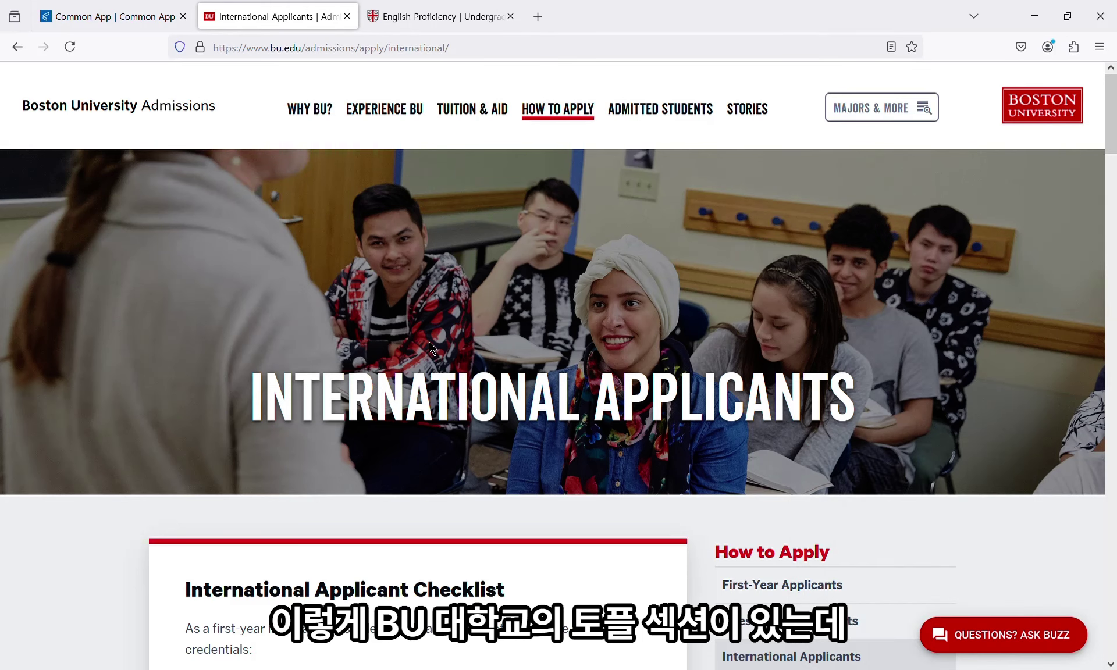
{"action": "scroll", "coordinate": [559, 327], "scroll_direction": "down", "scroll_amount": 5}
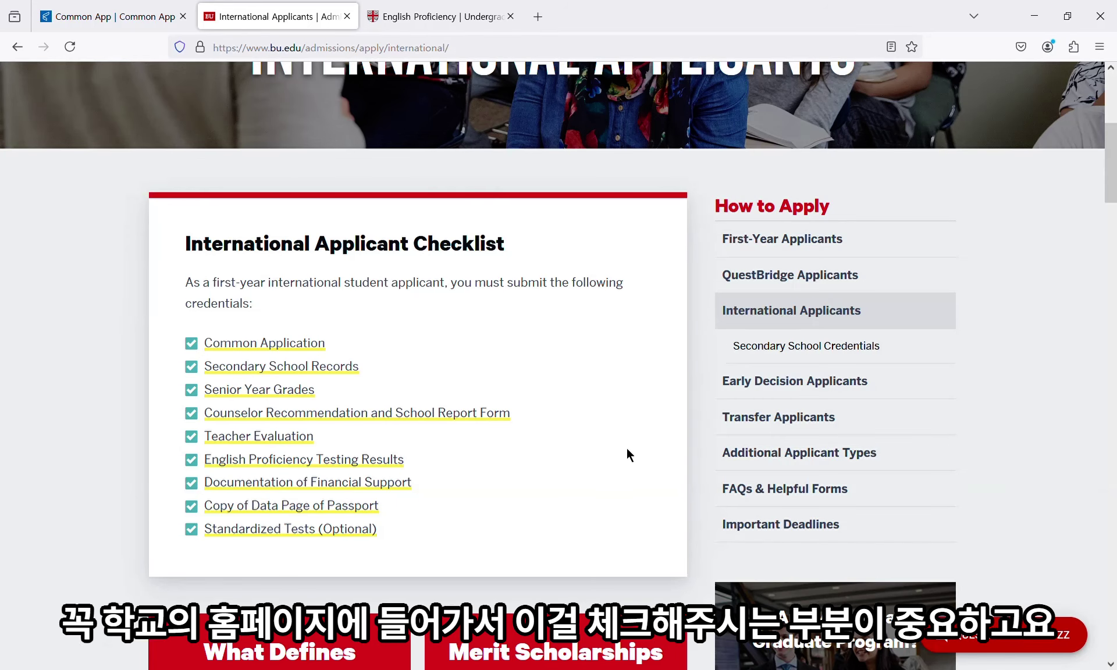
{"action": "left_click", "coordinate": [331, 469]}
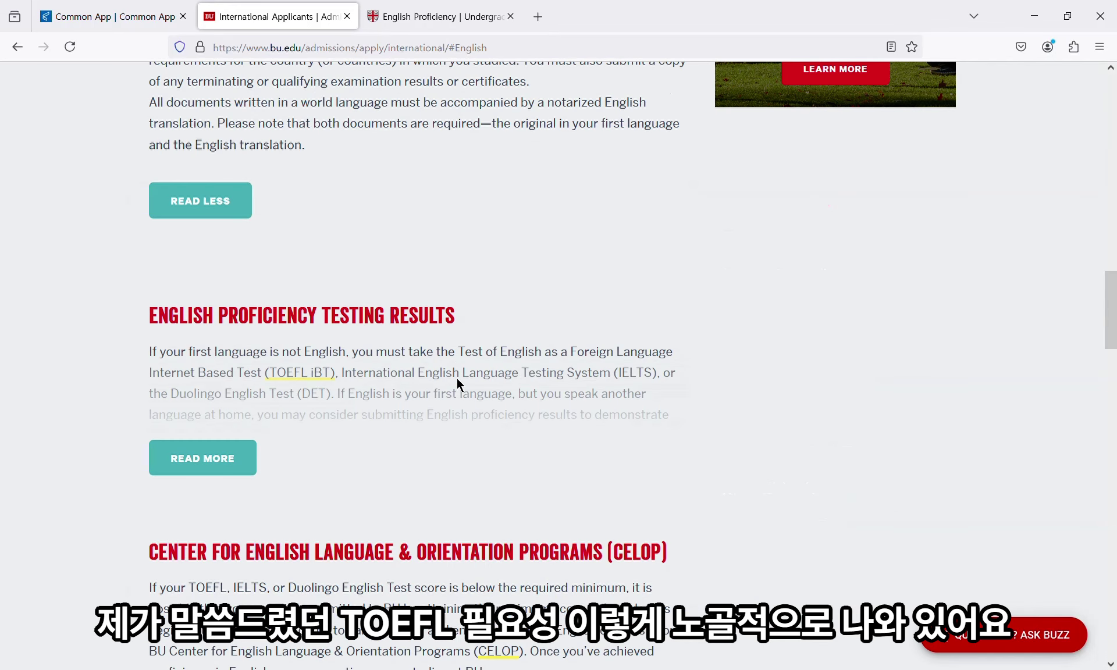
{"action": "left_click", "coordinate": [204, 459]}
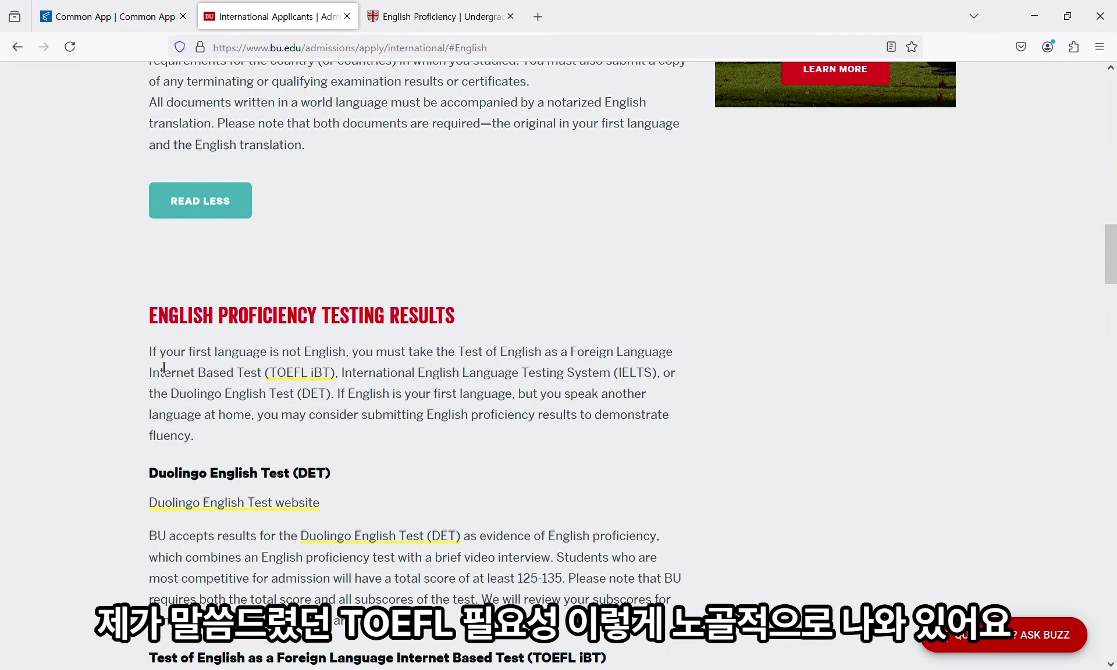
{"action": "left_click_drag", "start_coordinate": [153, 354], "coordinate": [341, 375]}
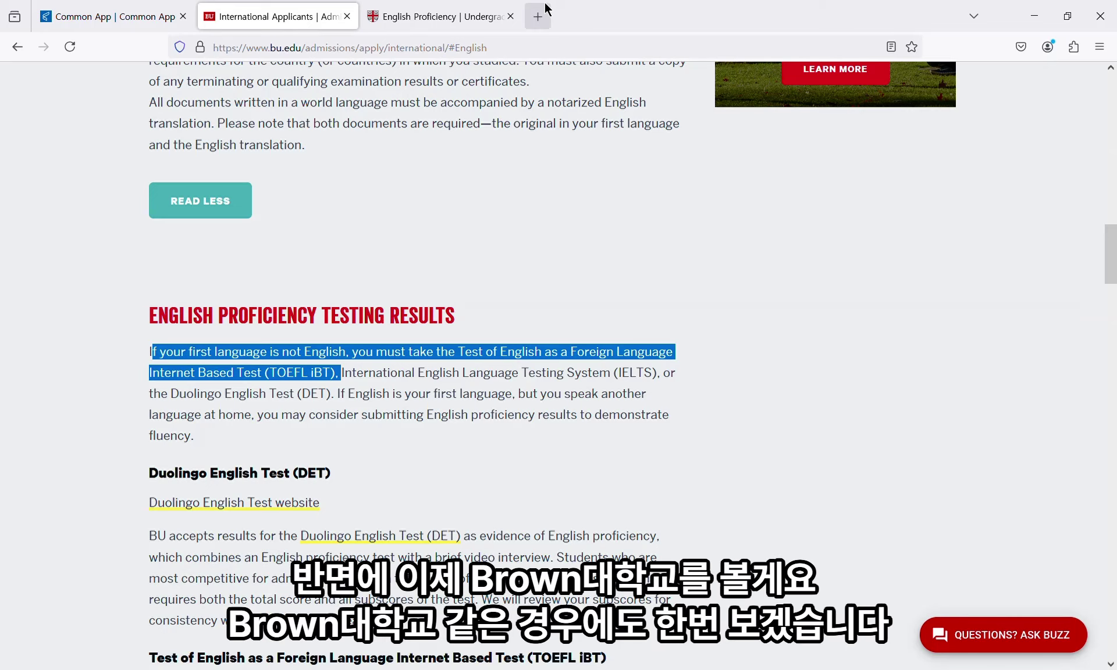
- Switch to Brown University's English Proficiency page and highlight its recommendation on English test results for international applicants
{"action": "left_click", "coordinate": [418, 13]}
{"action": "scroll", "coordinate": [490, 498], "scroll_direction": "down", "scroll_amount": 2}
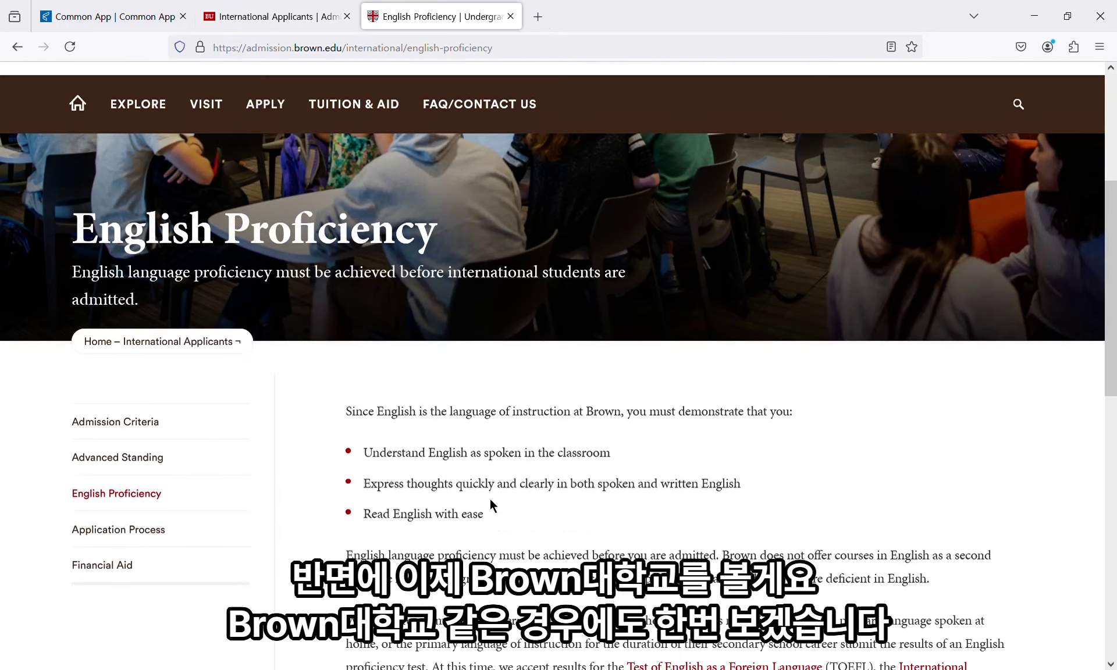
{"action": "scroll", "coordinate": [490, 498], "scroll_direction": "down", "scroll_amount": 5}
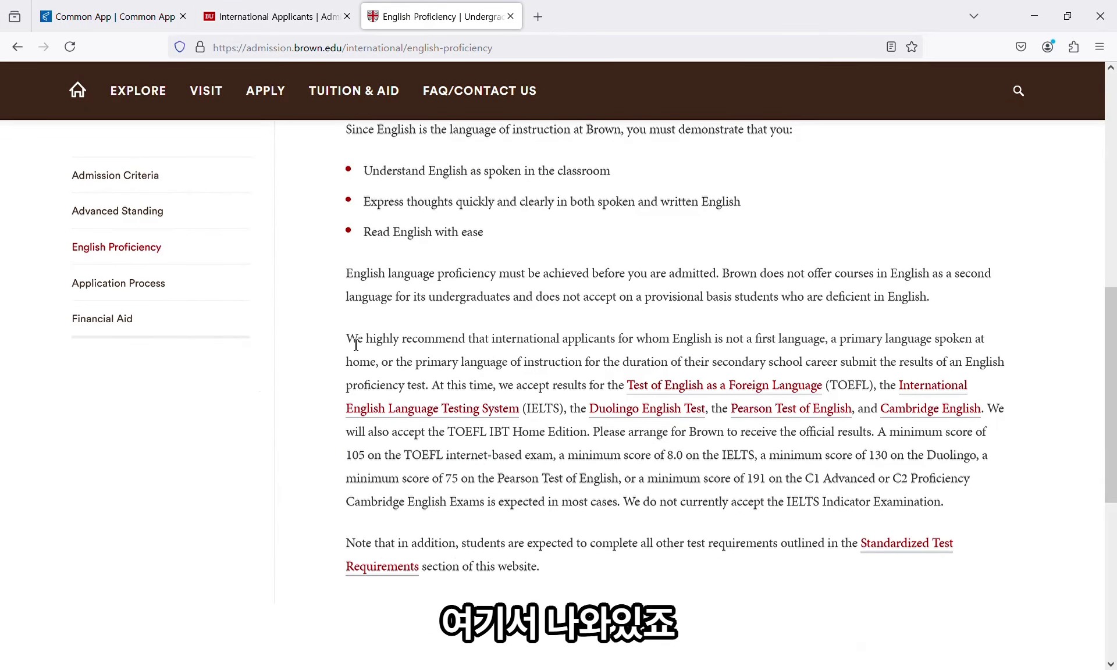
{"action": "left_click_drag", "start_coordinate": [356, 344], "coordinate": [428, 386]}
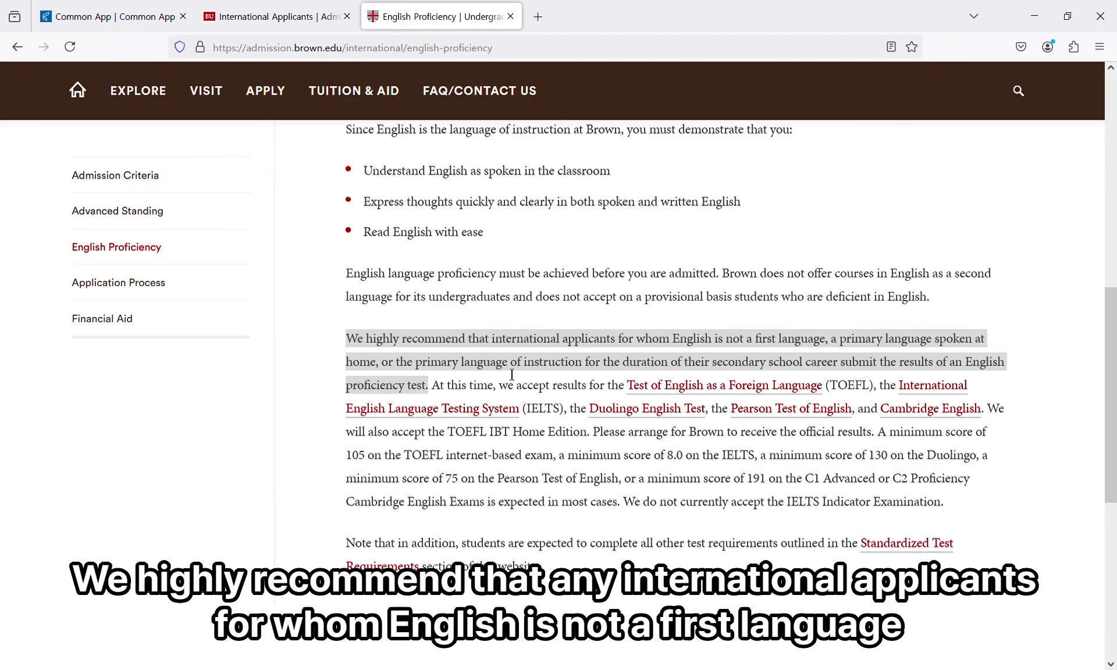